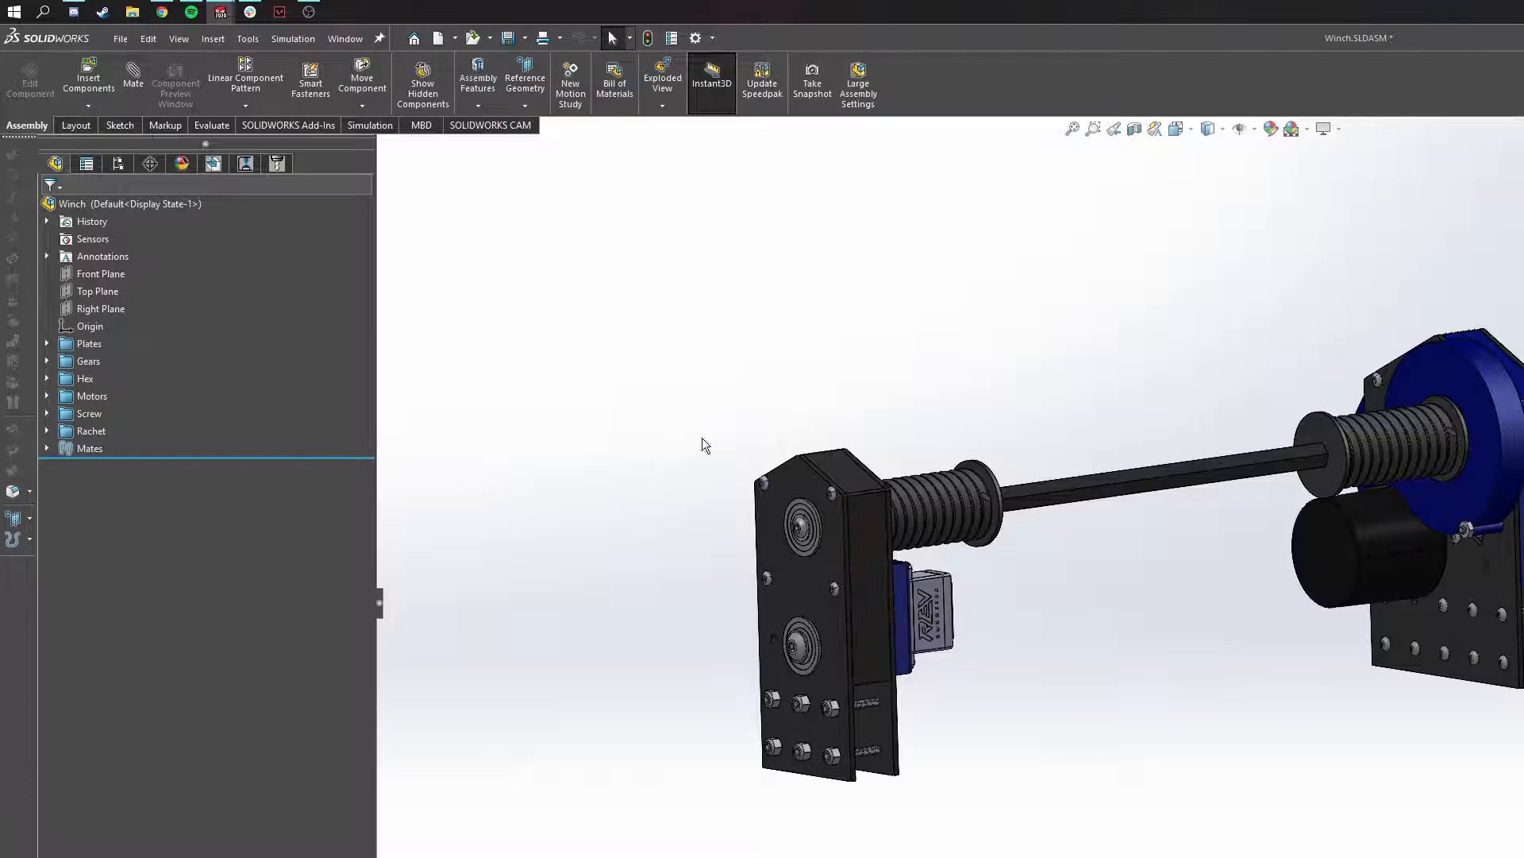
Step: Open the outside ratchet-side back plate from the winch assembly in its own part window
{"action": "middle_click_drag", "start_coordinate": [897, 401], "coordinate": [907, 427]}
{"action": "right_click", "coordinate": [834, 633]}
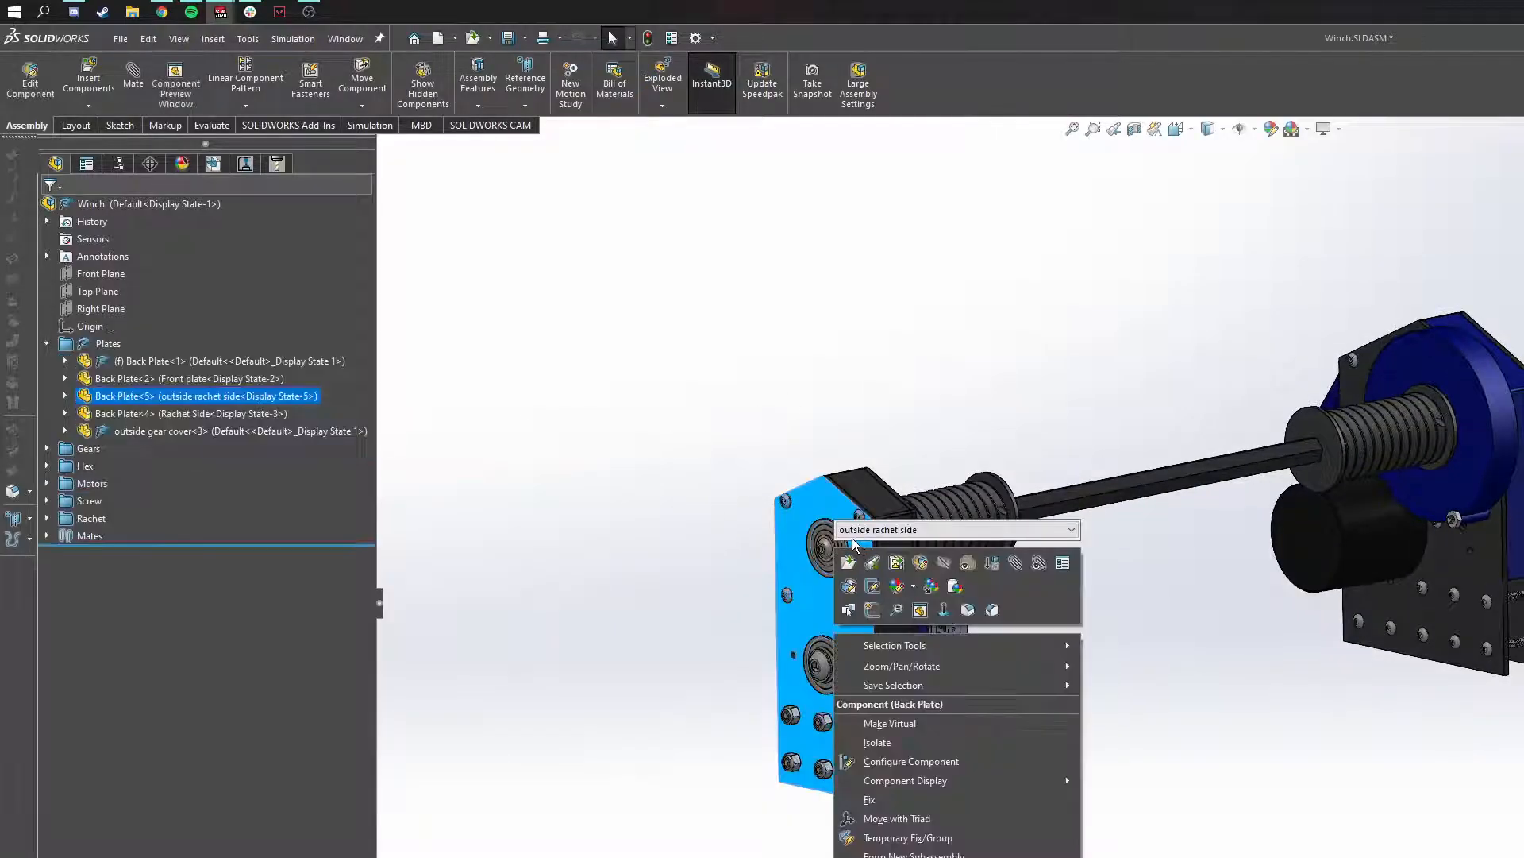
{"action": "middle_click_drag", "start_coordinate": [1246, 630], "coordinate": [619, 484]}
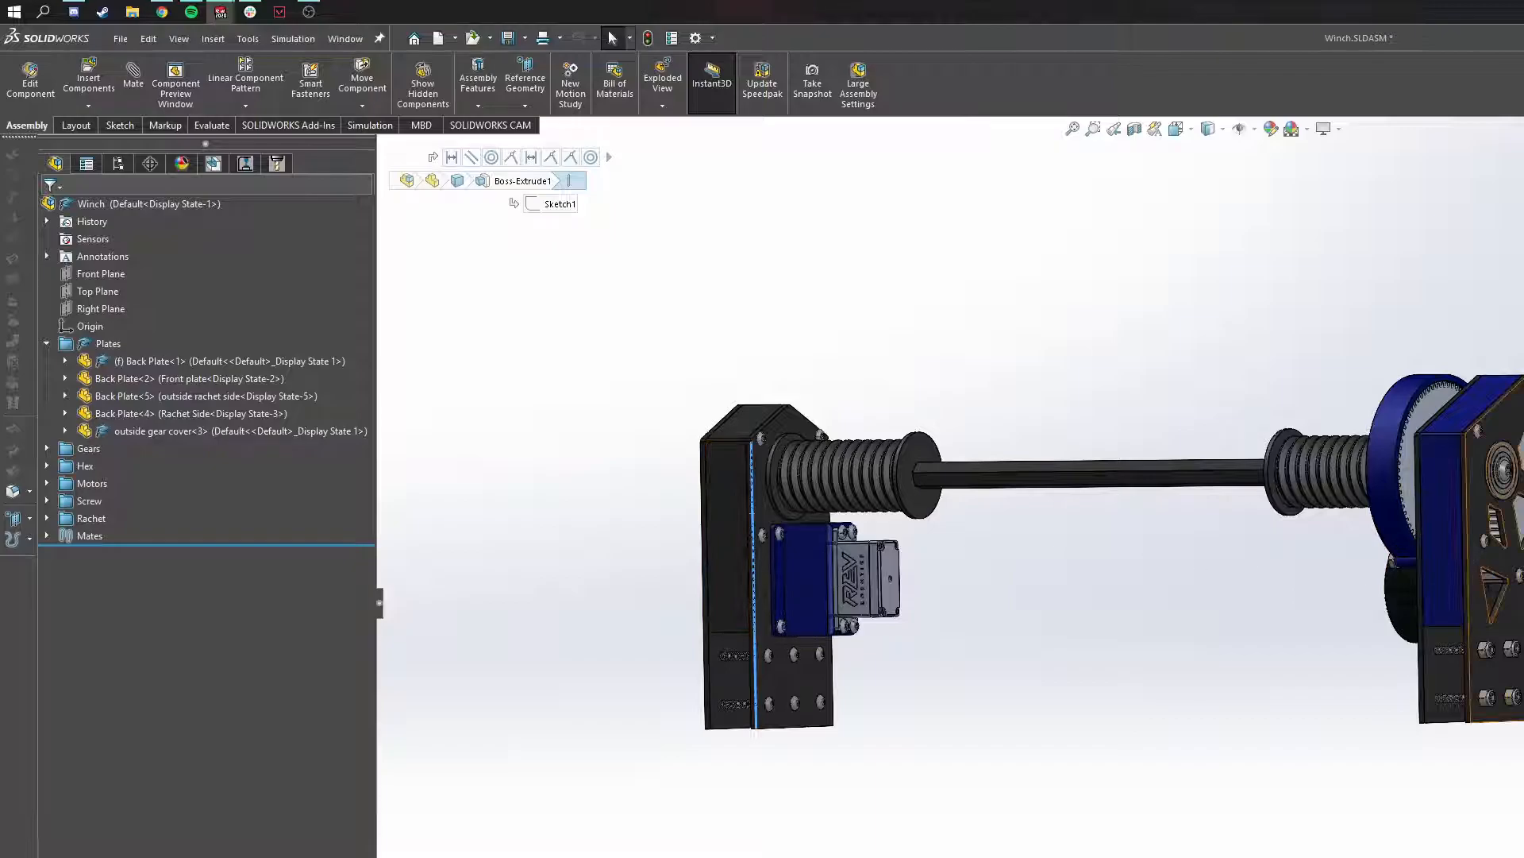
{"action": "middle_click_drag", "start_coordinate": [752, 513], "coordinate": [1339, 598]}
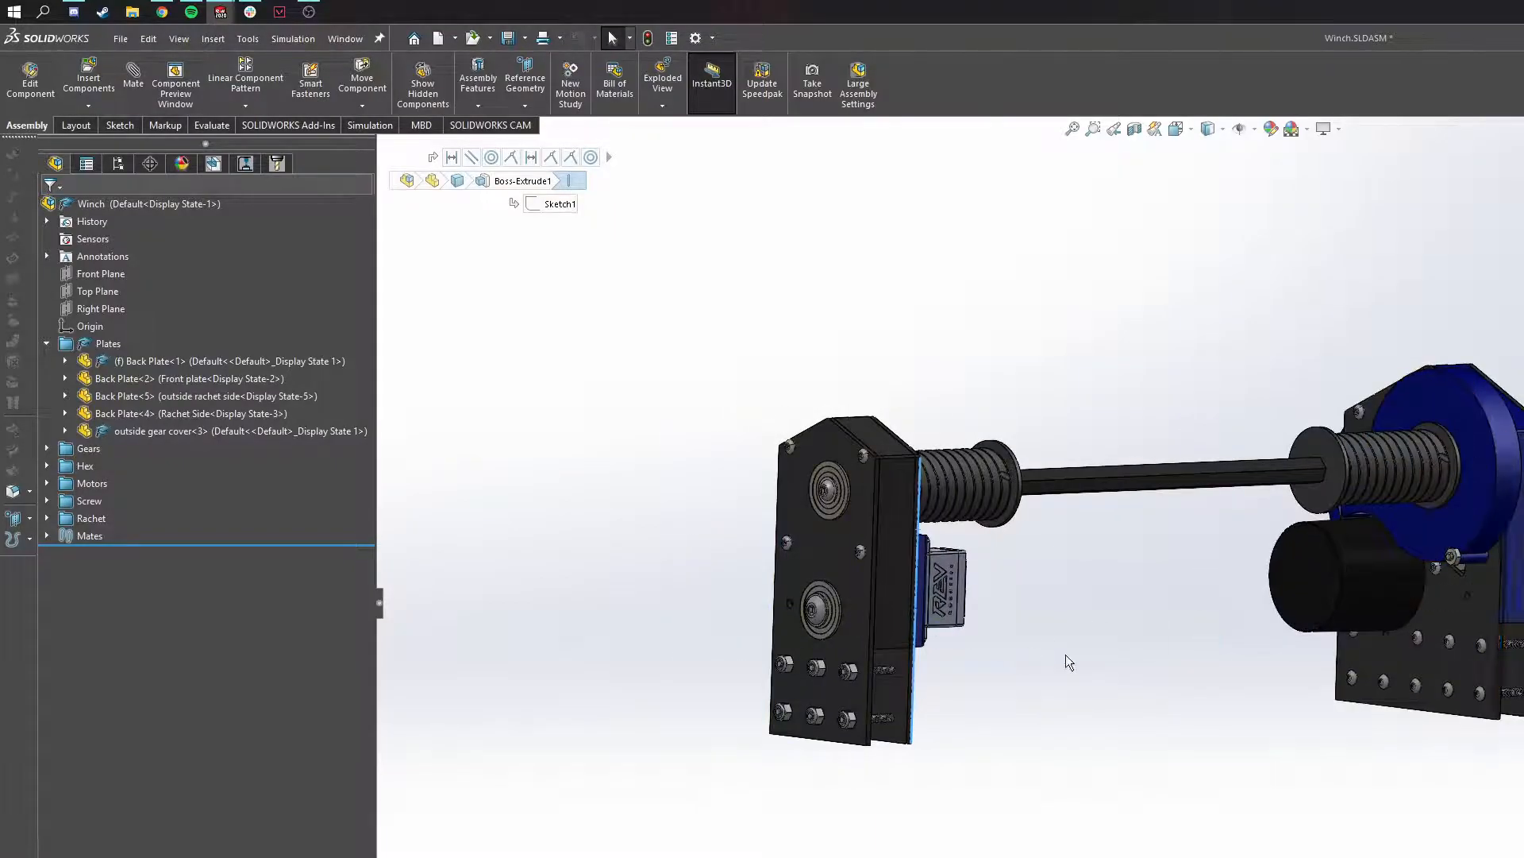
{"action": "left_click", "coordinate": [1065, 660]}
{"action": "right_click", "coordinate": [831, 567]}
{"action": "left_click", "coordinate": [843, 498]}
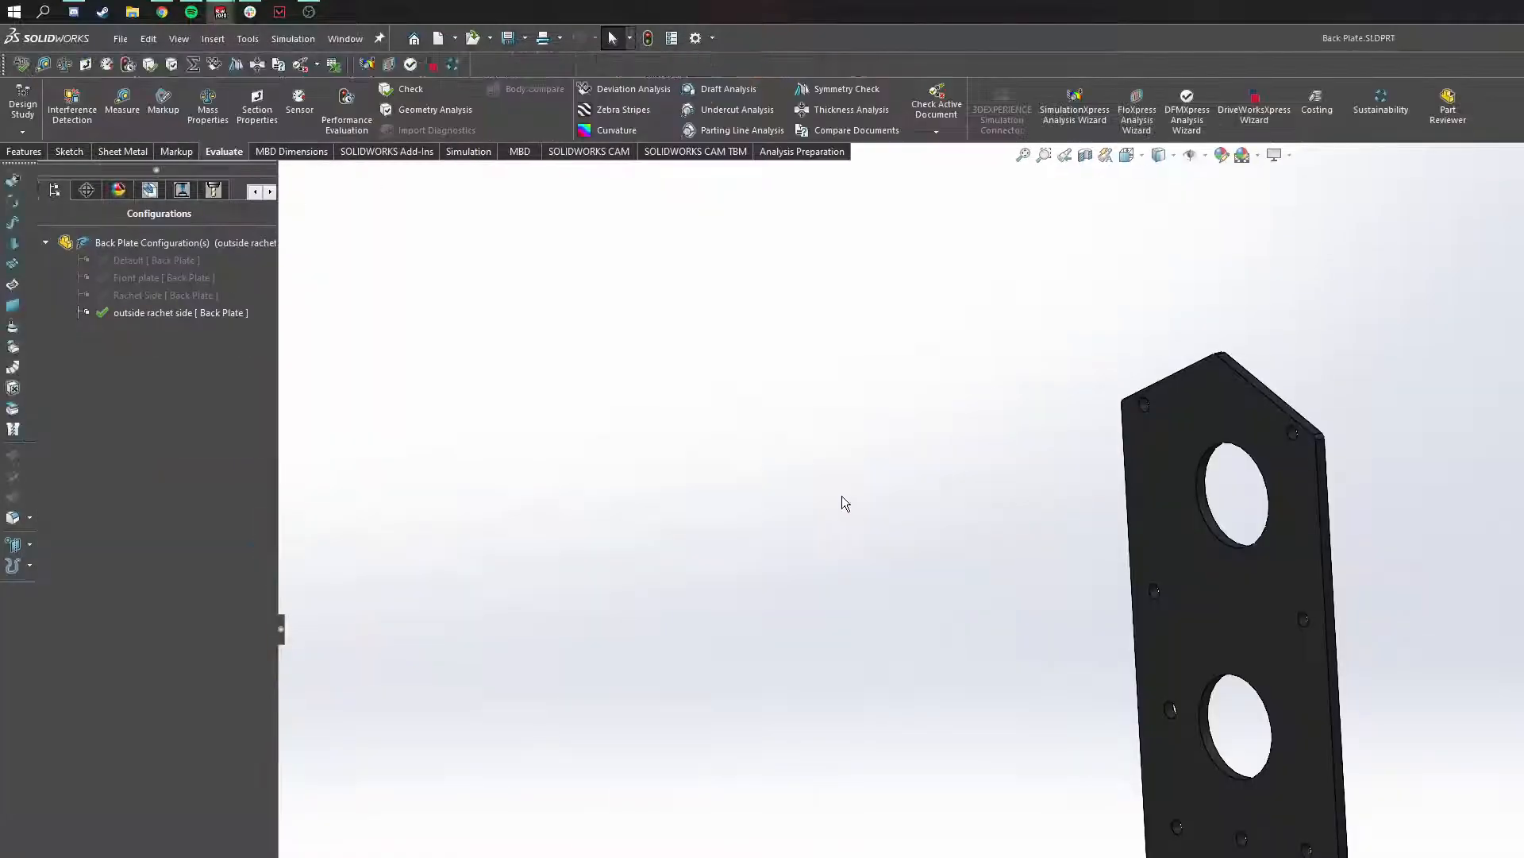
Step: Display the back plate's feature tree and its list of configurations
{"action": "scroll", "coordinate": [1018, 508], "scroll_direction": "up", "scroll_amount": 3}
{"action": "middle_click_drag", "start_coordinate": [1018, 508], "coordinate": [1208, 458]}
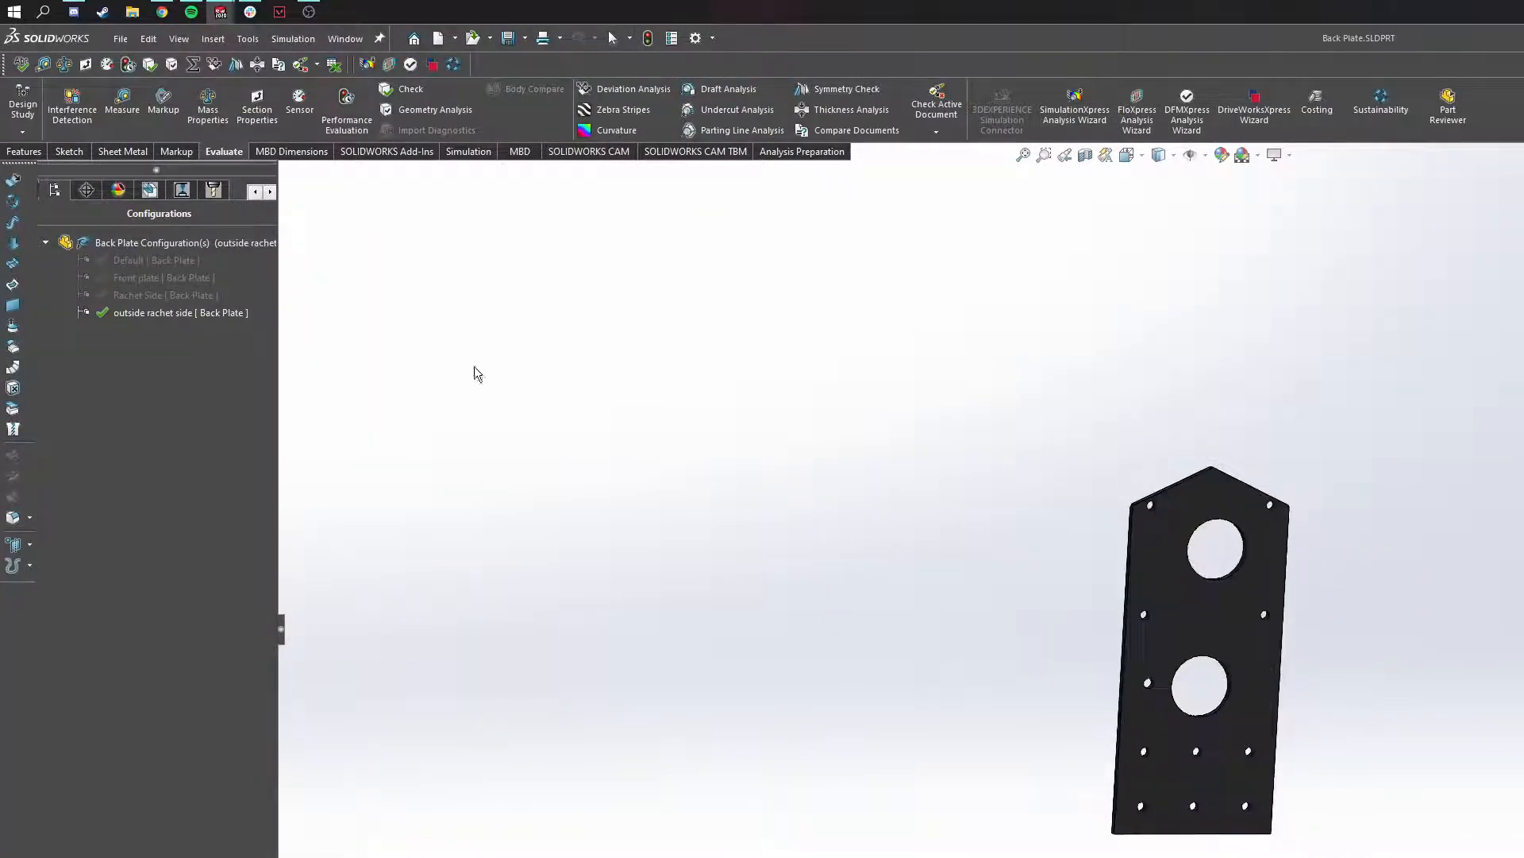
{"action": "left_click", "coordinate": [254, 193]}
{"action": "left_click", "coordinate": [253, 192]}
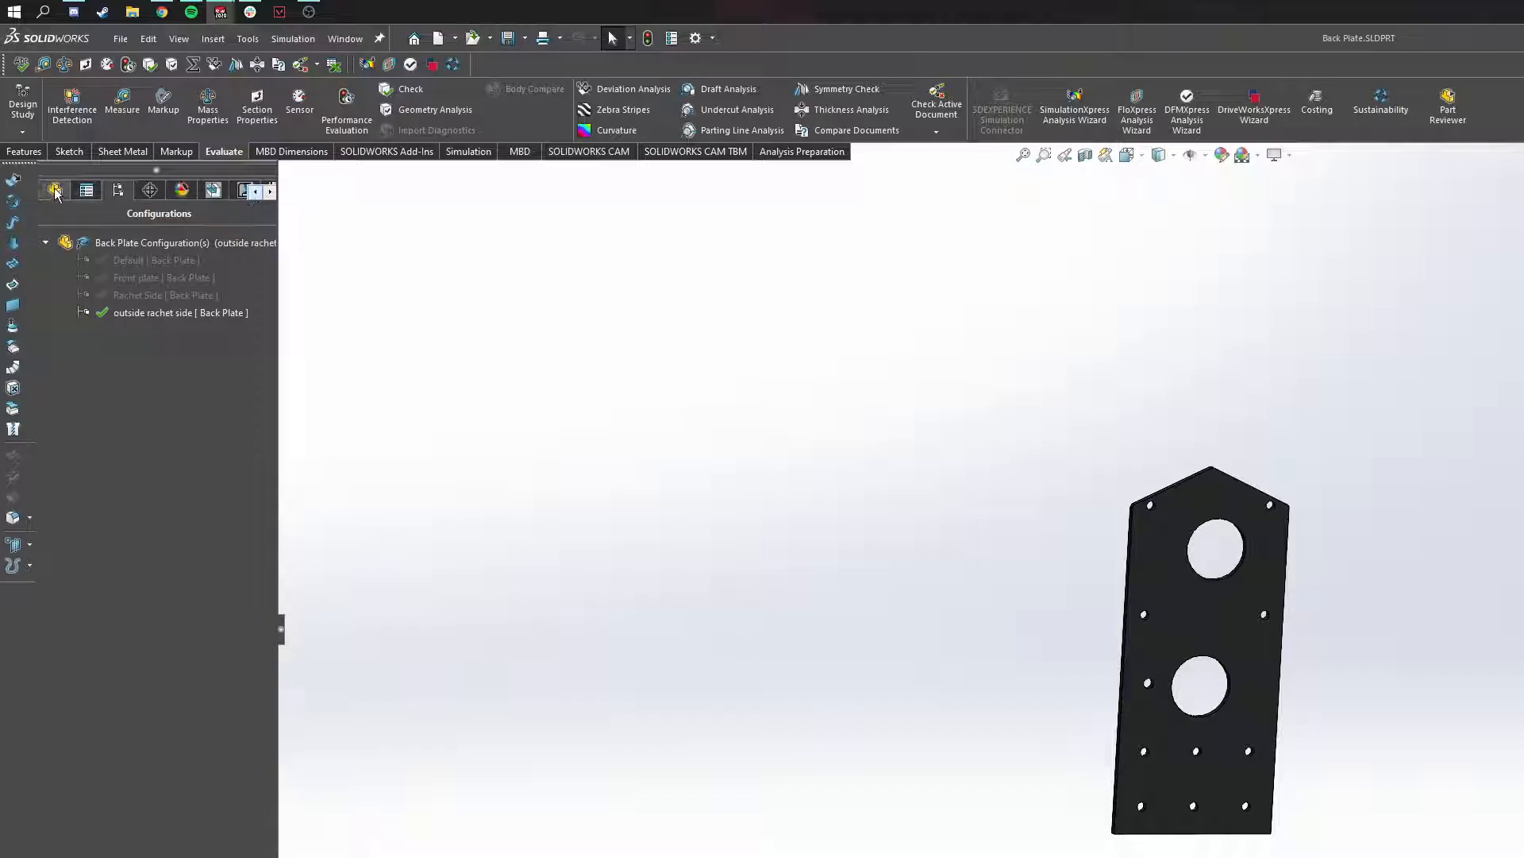
{"action": "left_click", "coordinate": [55, 190]}
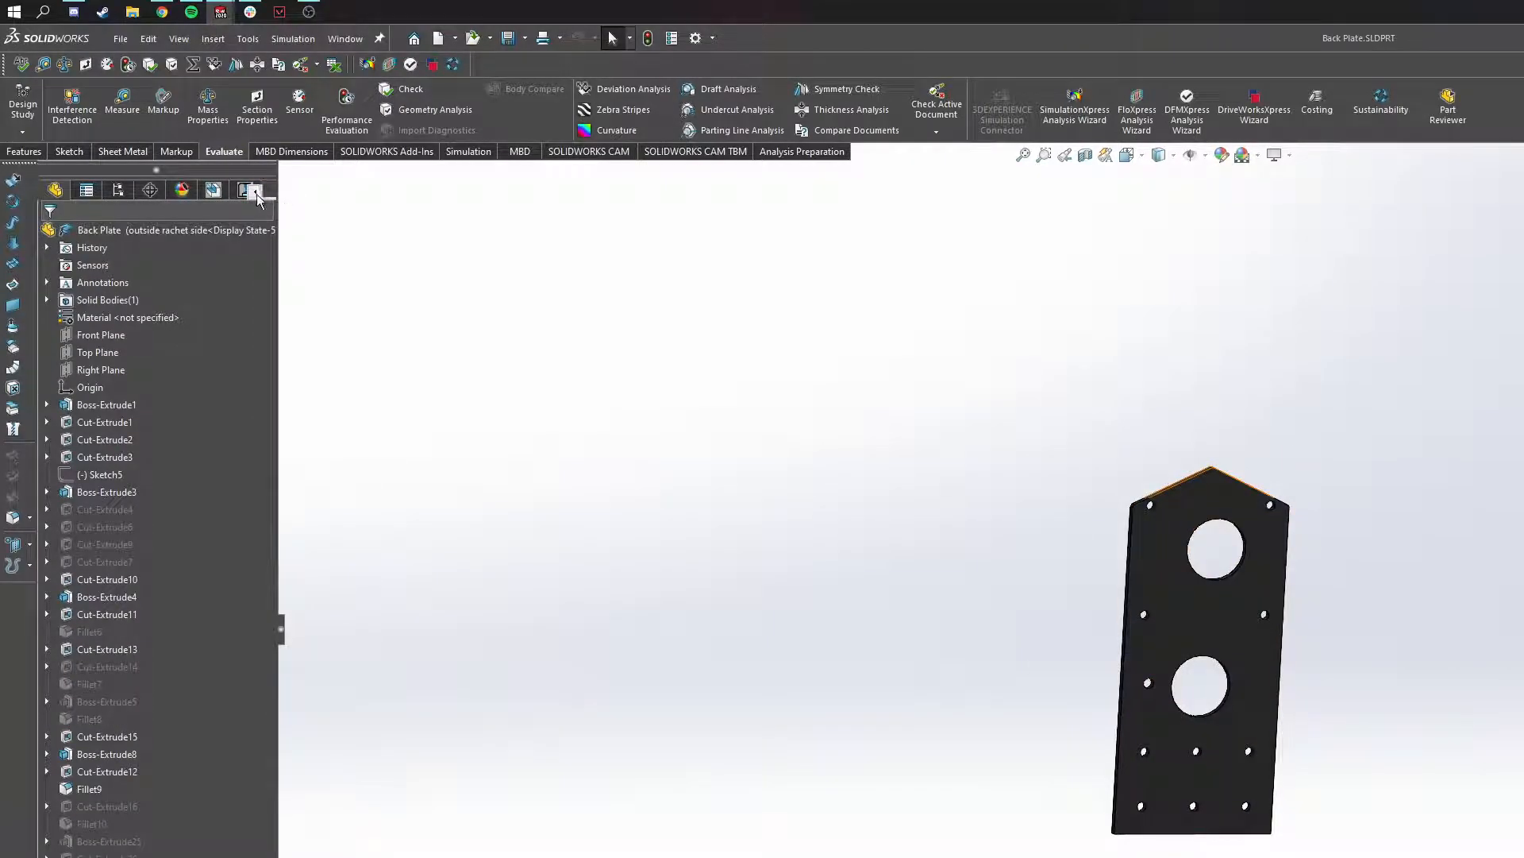
{"action": "left_click", "coordinate": [268, 200]}
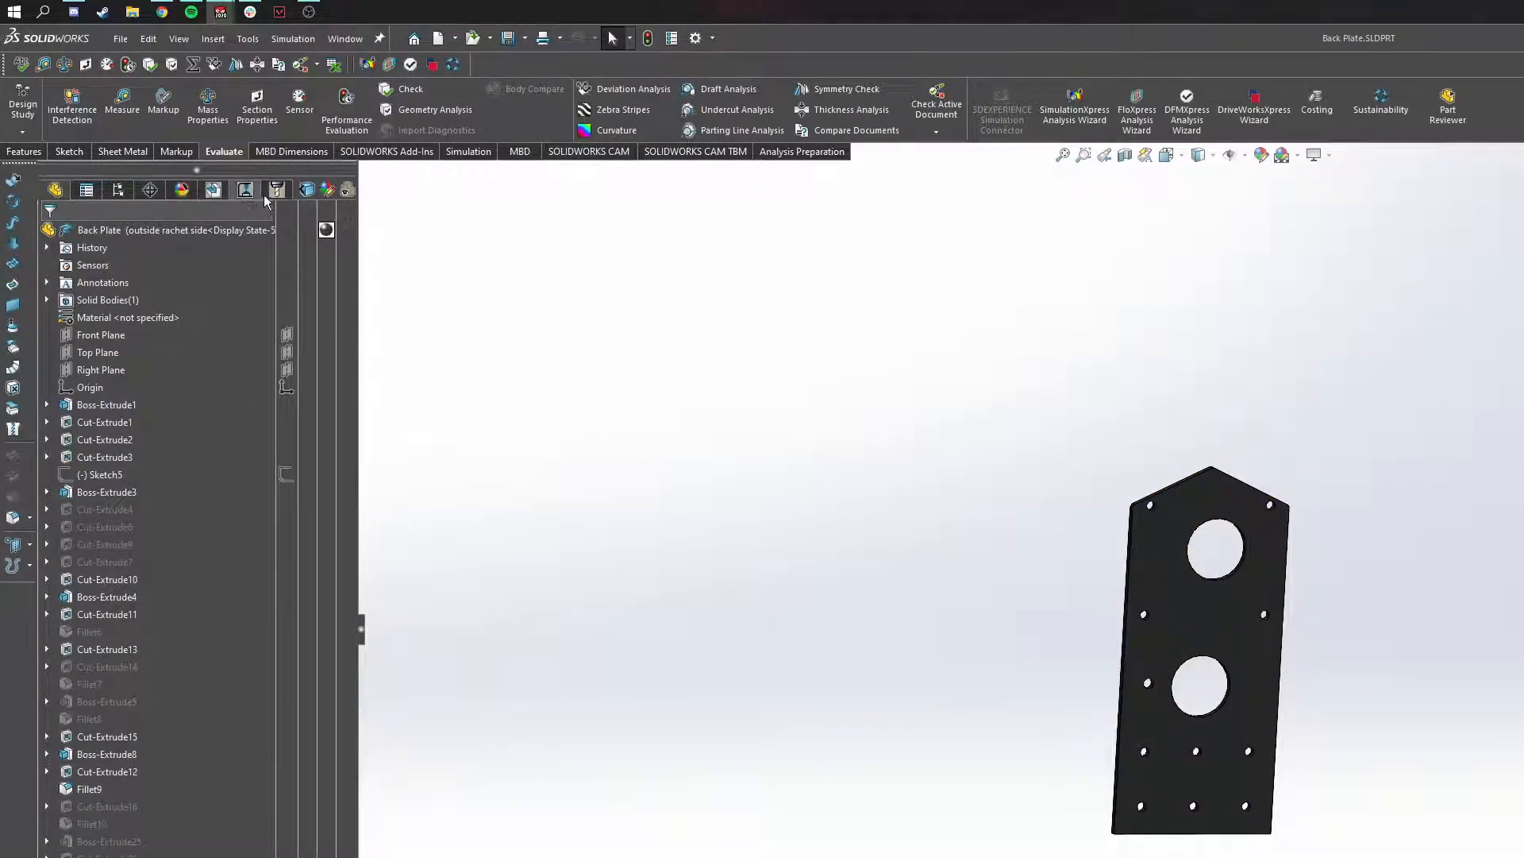
{"action": "left_click", "coordinate": [117, 190]}
{"action": "middle_click_drag", "start_coordinate": [1292, 584], "coordinate": [1239, 549]}
Step: Return to the winch assembly and reopen the outside ratchet-side back plate to inspect it
{"action": "mouse_move", "coordinate": [220, 12]}
{"action": "left_click", "coordinate": [238, 72]}
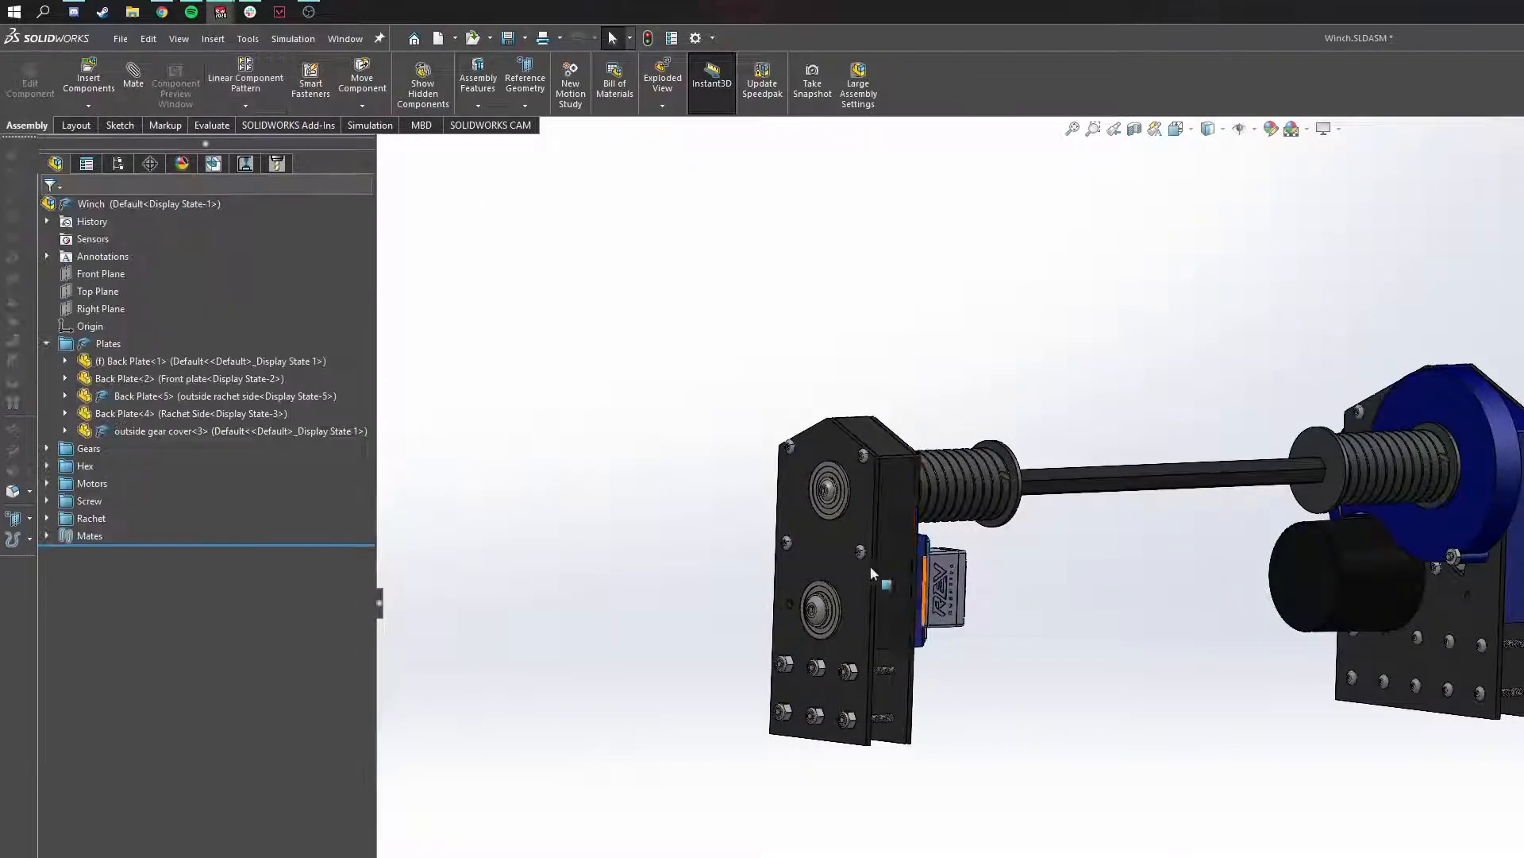
{"action": "right_click", "coordinate": [830, 542]}
{"action": "left_click", "coordinate": [844, 473]}
{"action": "middle_click_drag", "start_coordinate": [1014, 534], "coordinate": [1261, 621]}
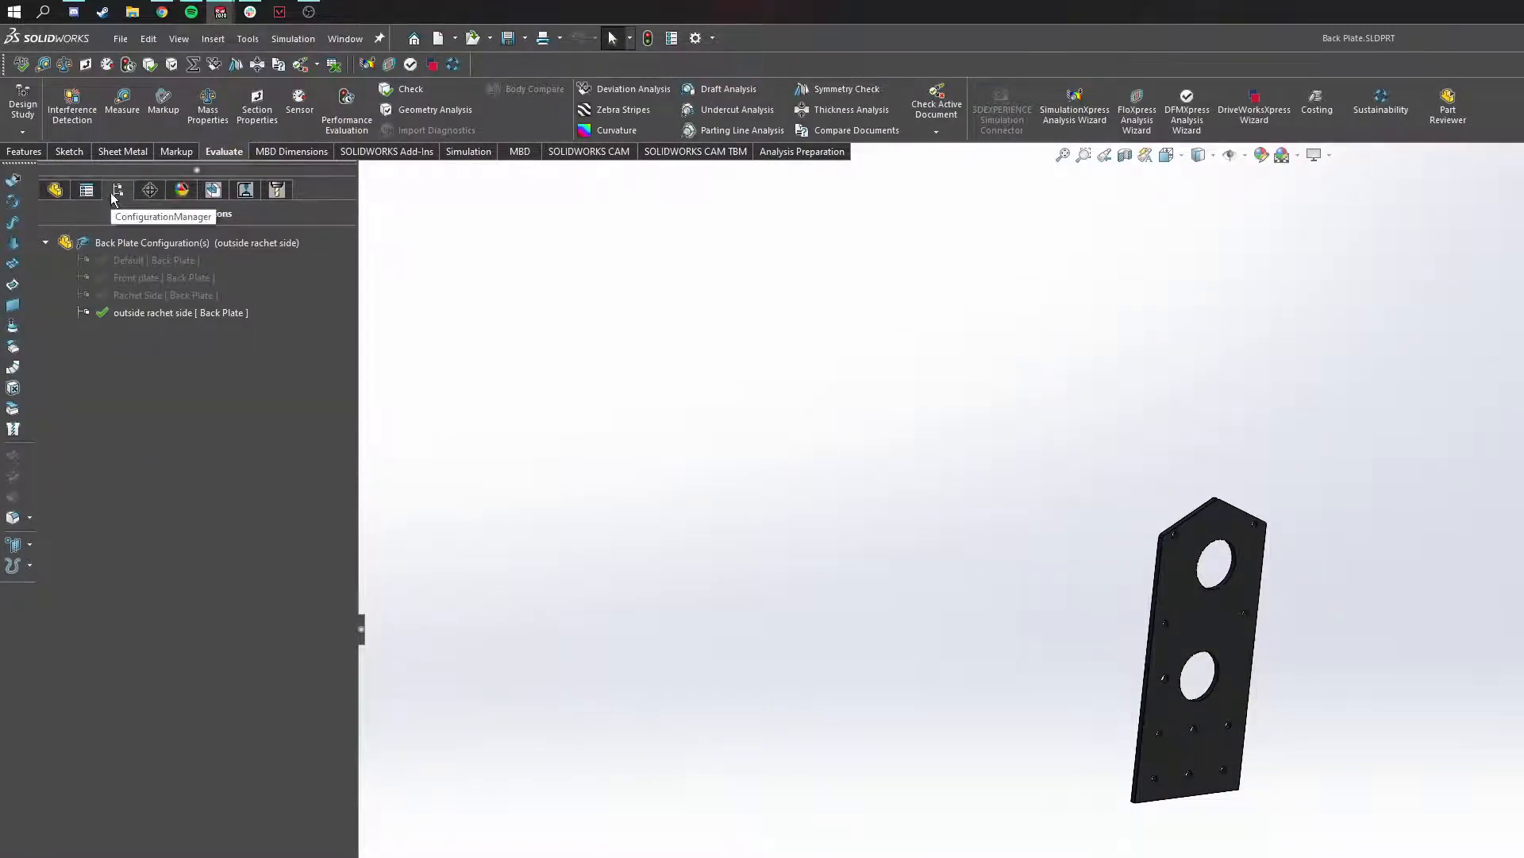
{"action": "middle_click_drag", "start_coordinate": [1279, 580], "coordinate": [1263, 508]}
{"action": "scroll", "coordinate": [1259, 604], "scroll_direction": "down", "scroll_amount": 3}
{"action": "middle_click_drag", "start_coordinate": [1263, 612], "coordinate": [1248, 663]}
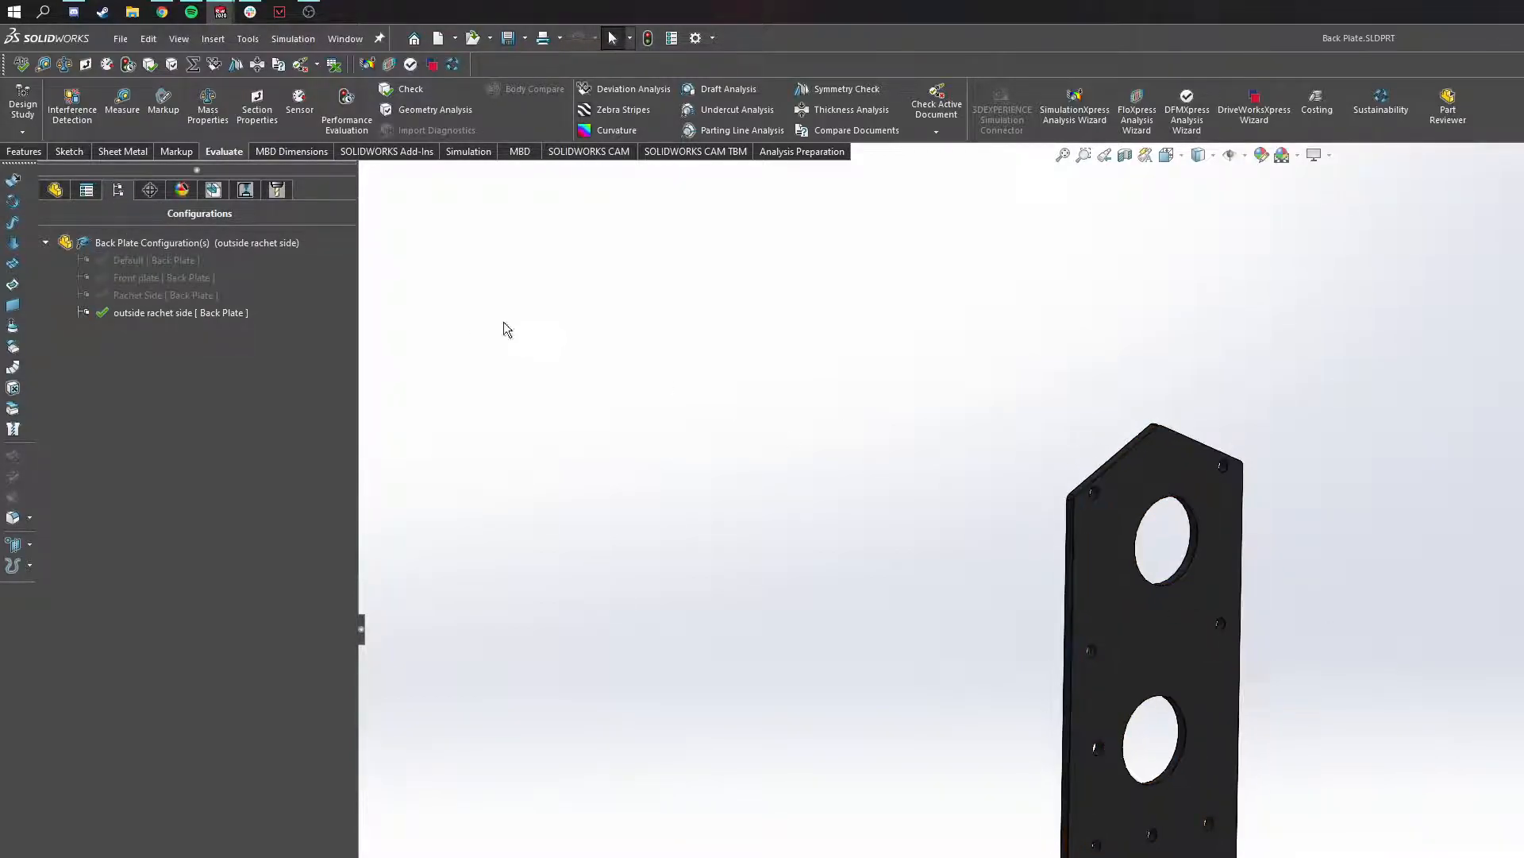
Step: Activate the back plate's Default, Front plate and Rachet Side configurations in turn to compare their geometry
{"action": "double_click", "coordinate": [145, 260]}
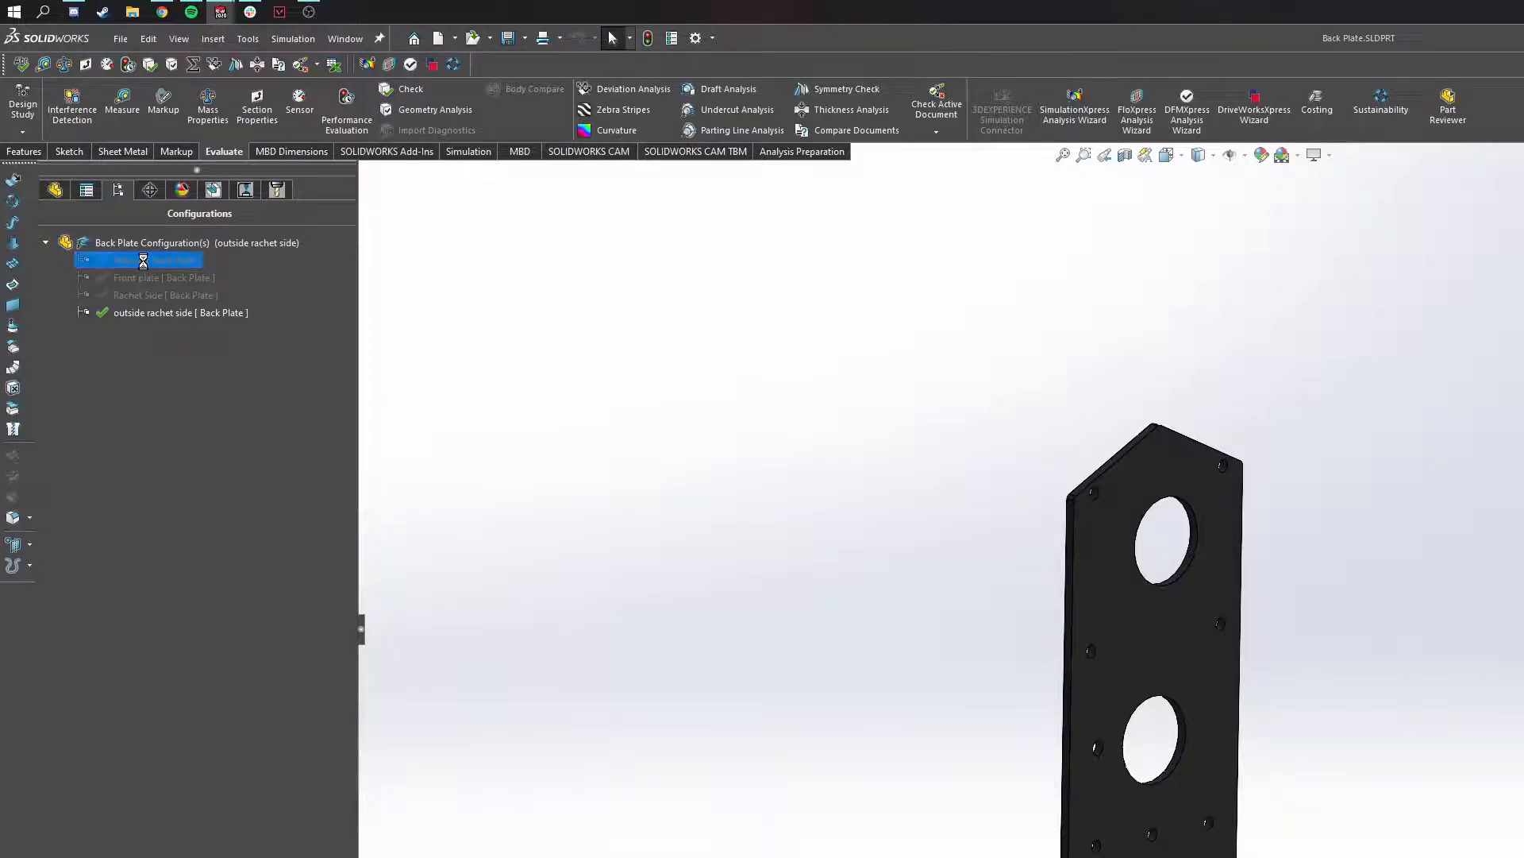
{"action": "middle_click_drag", "start_coordinate": [433, 306], "coordinate": [1151, 556]}
{"action": "double_click", "coordinate": [175, 278]}
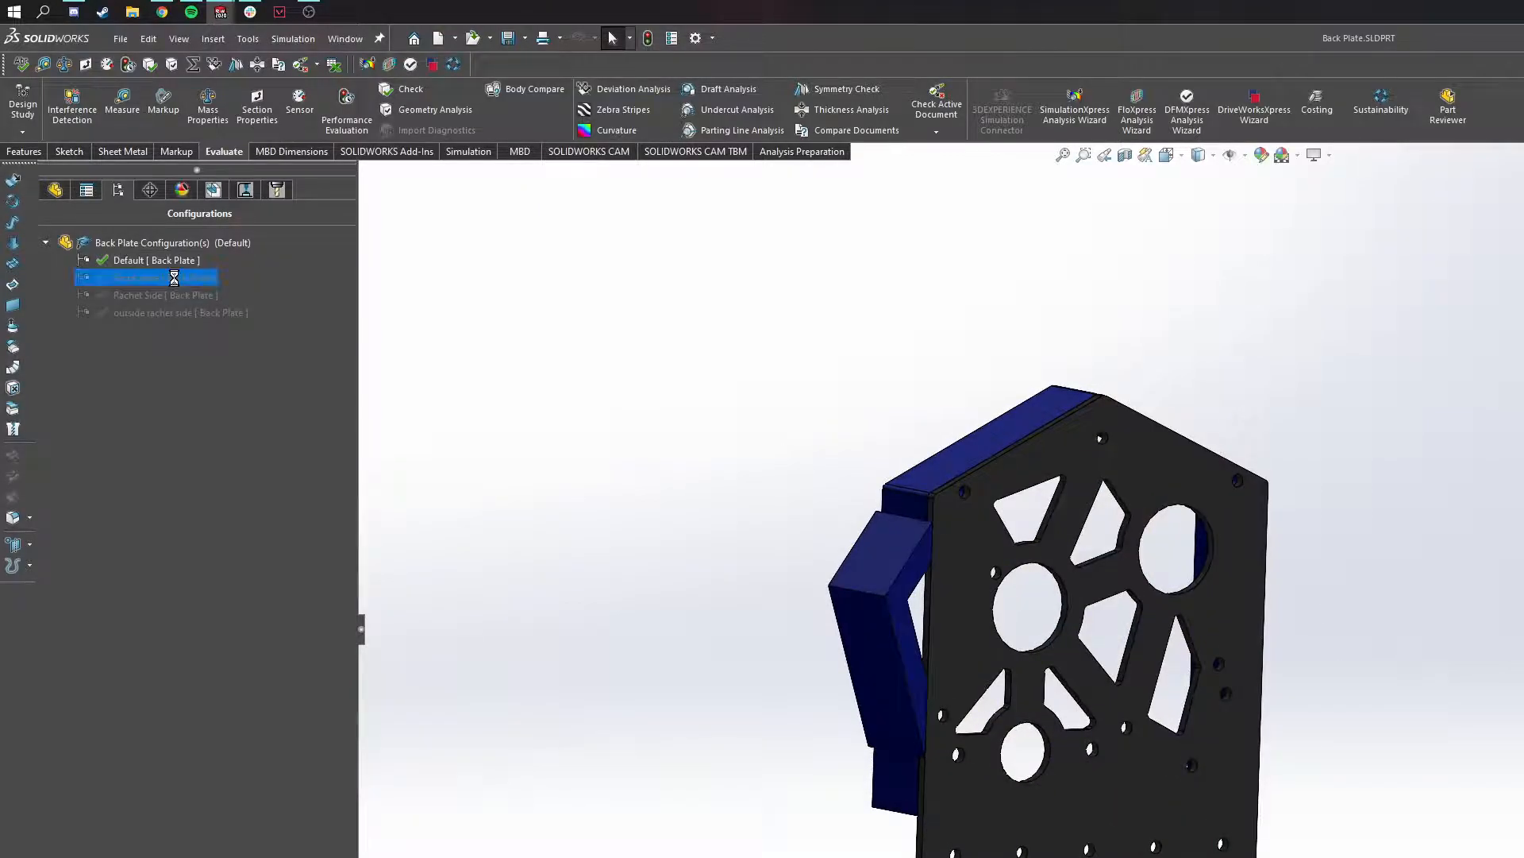
{"action": "middle_click_drag", "start_coordinate": [861, 357], "coordinate": [517, 371]}
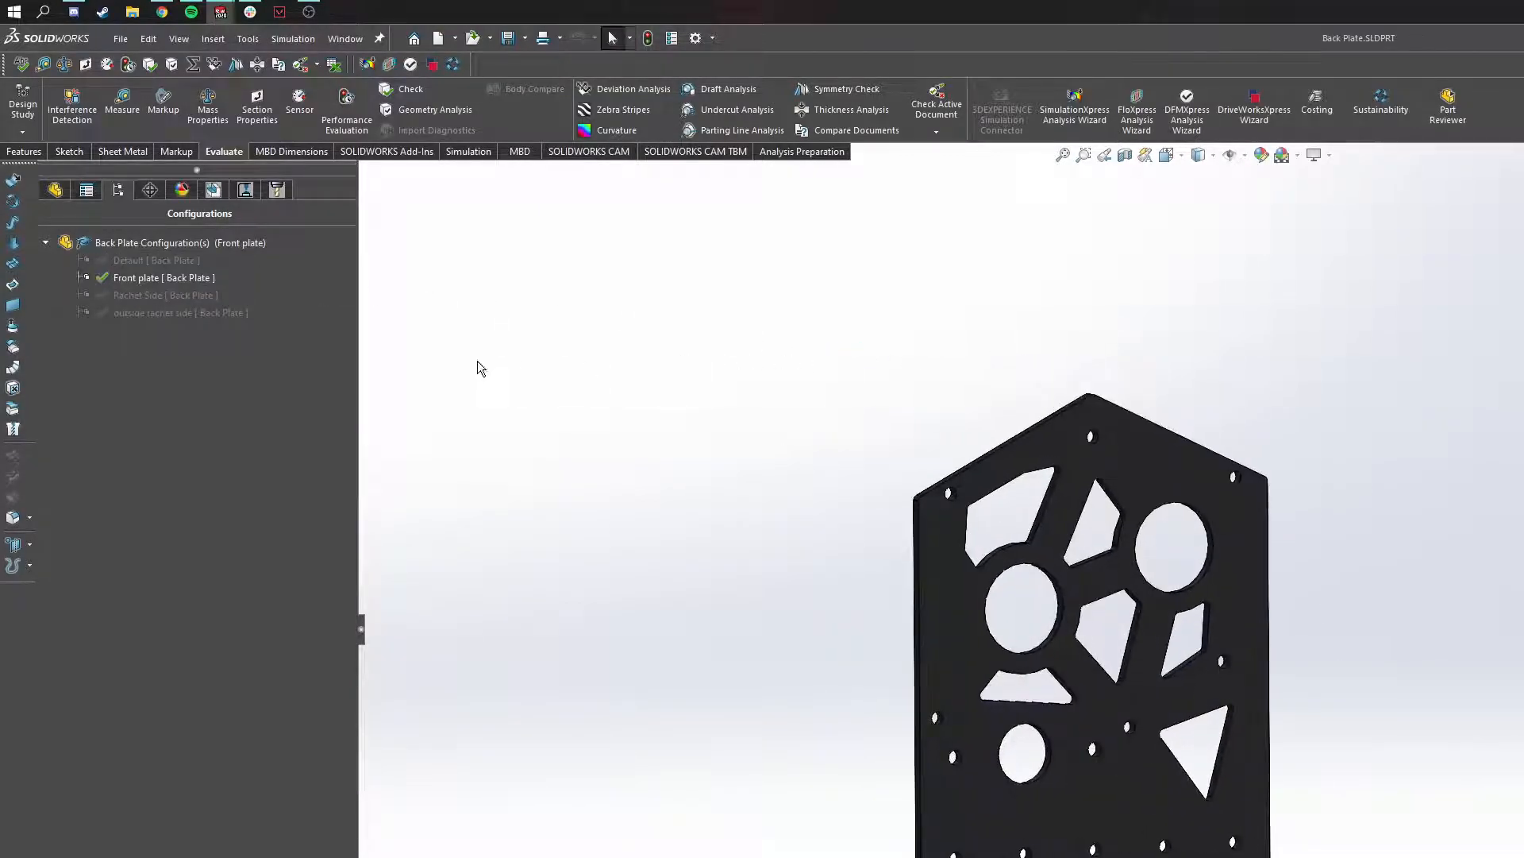
{"action": "double_click", "coordinate": [181, 297]}
{"action": "middle_click_drag", "start_coordinate": [1209, 626], "coordinate": [1420, 623]}
{"action": "left_click", "coordinate": [1166, 651]}
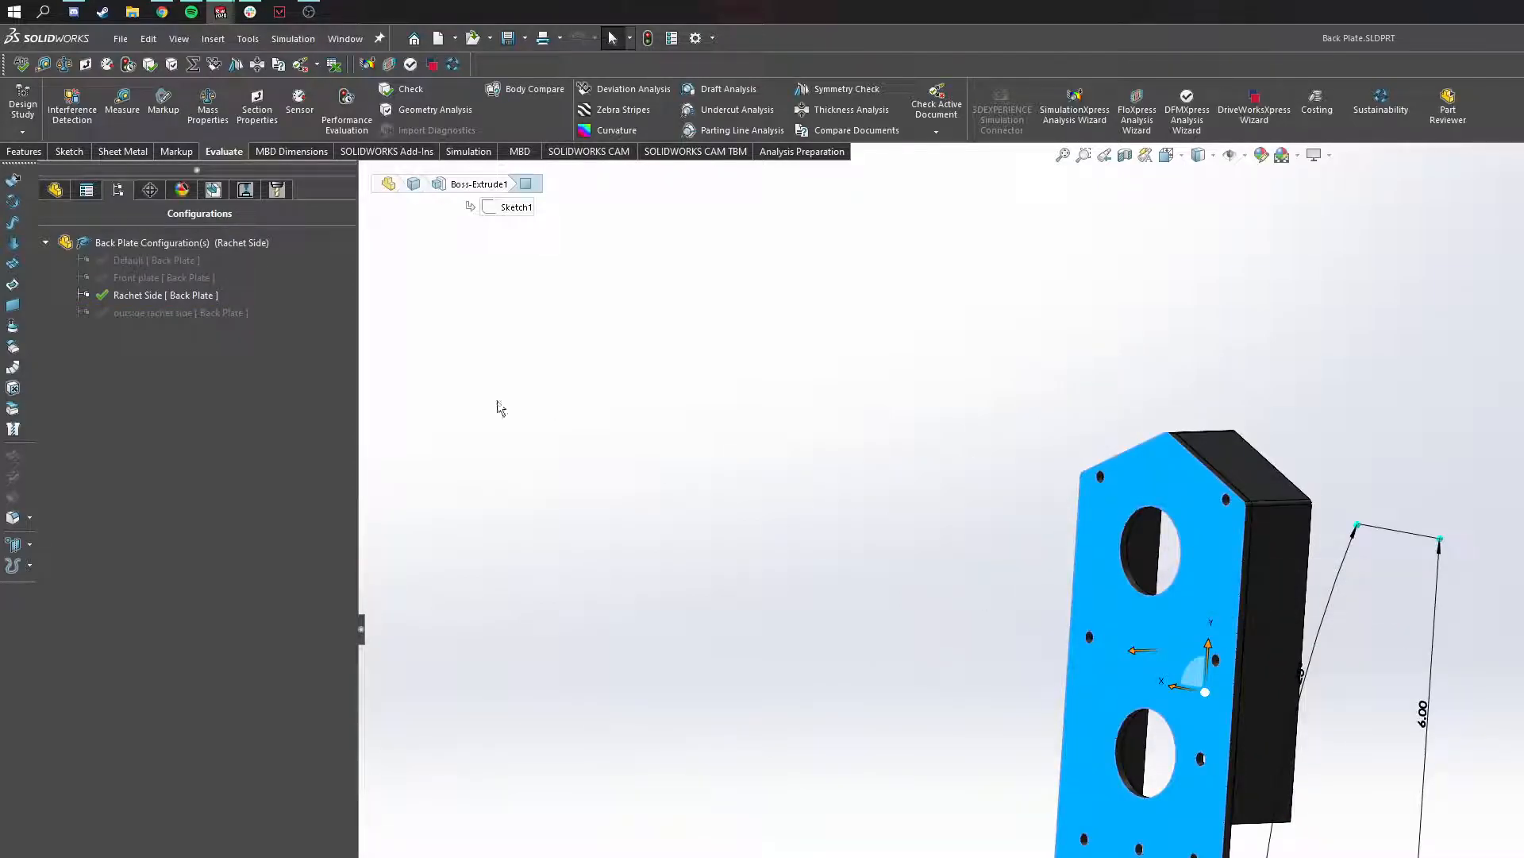
{"action": "double_click", "coordinate": [191, 312]}
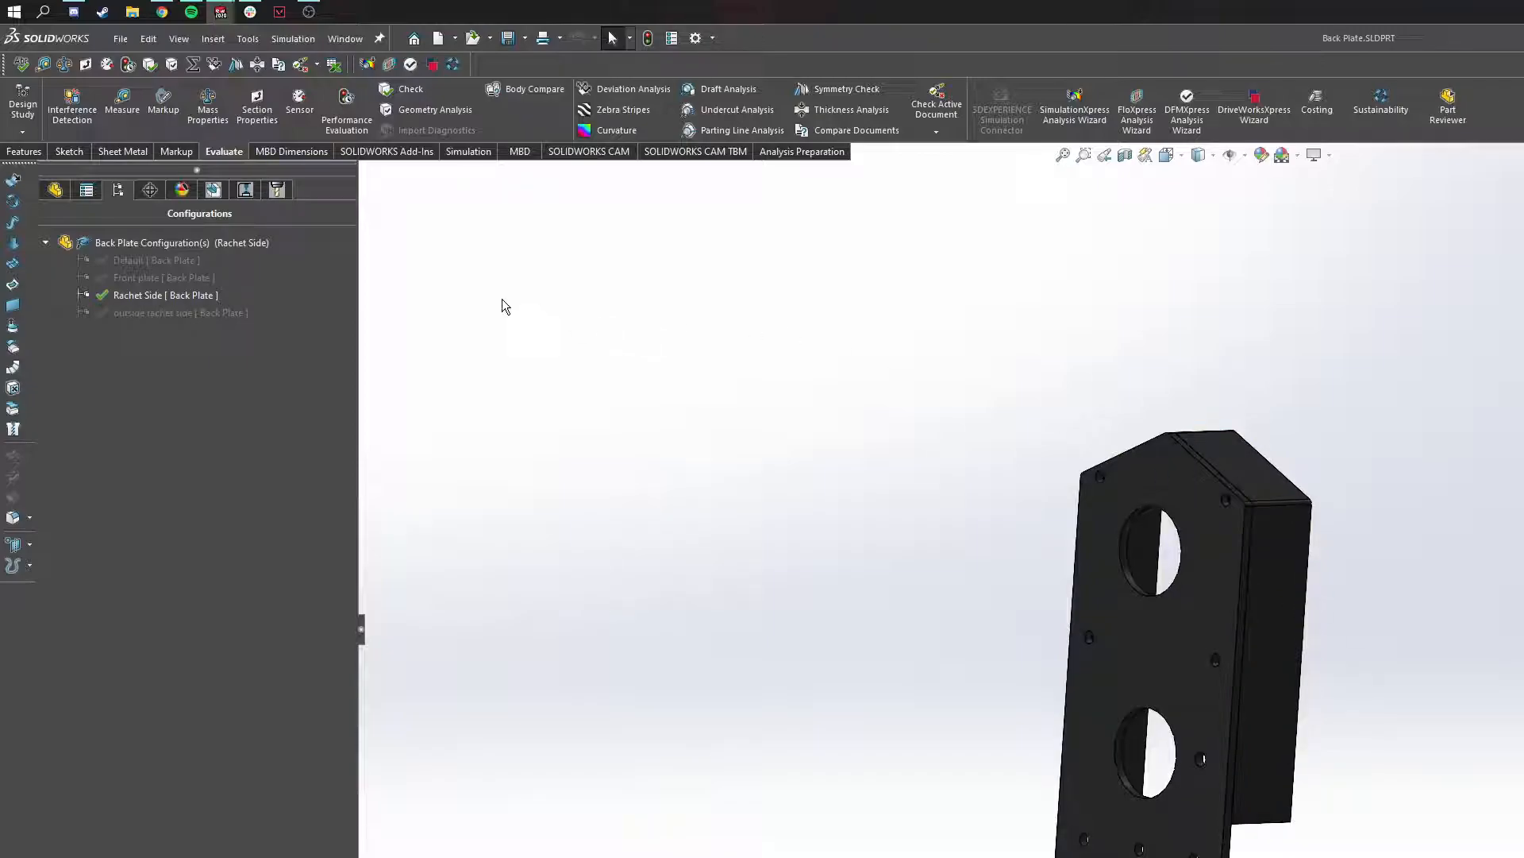
Step: In Part2, sketch a center rectangle about 1.49 by 1.37 in on the Top Plane, centred on the origin
{"action": "mouse_move", "coordinate": [225, 16]}
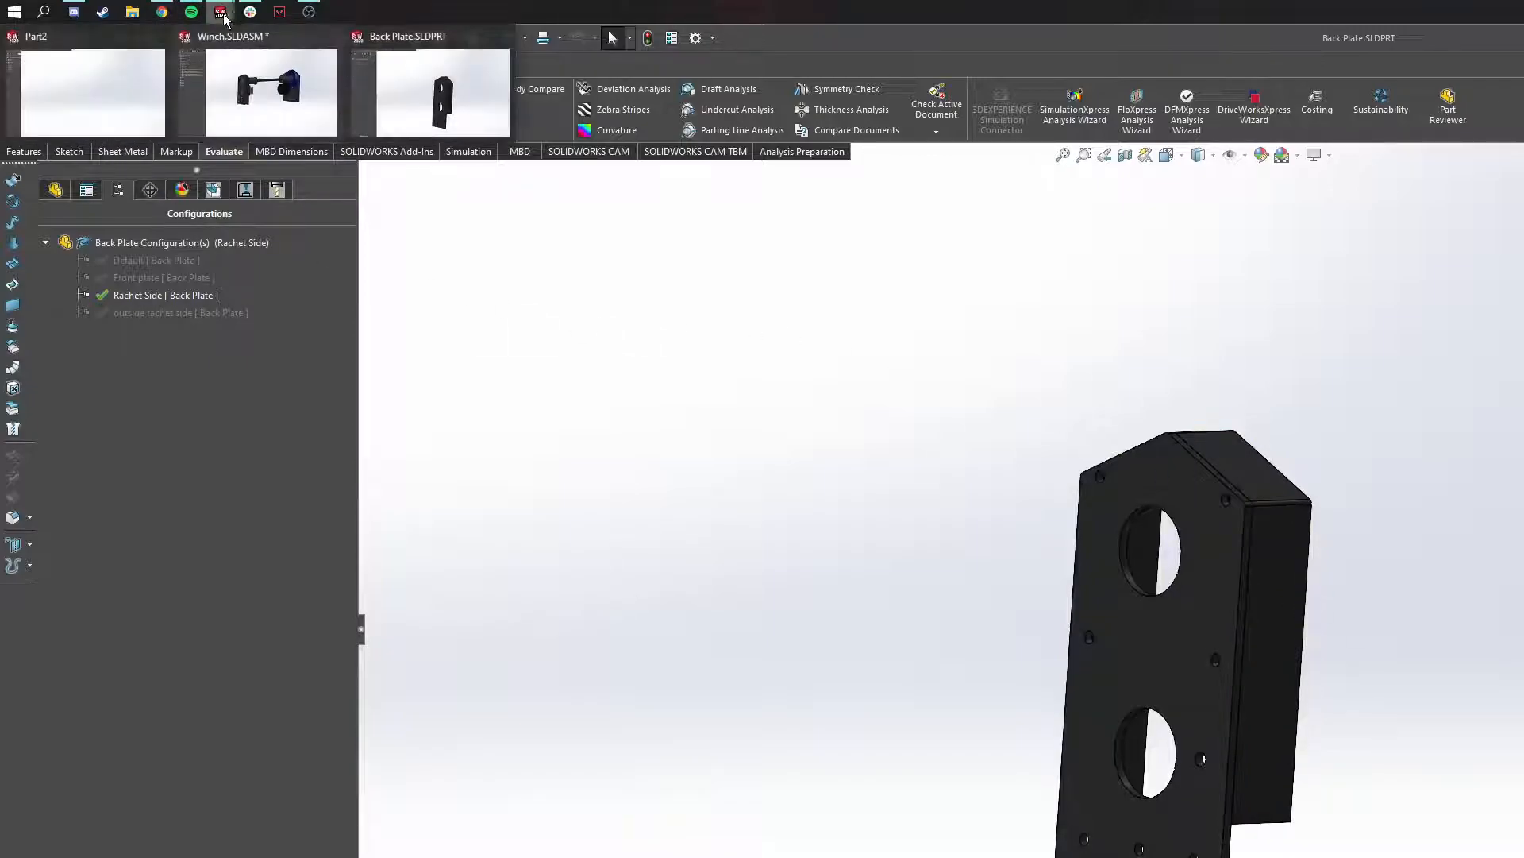
{"action": "left_click", "coordinate": [93, 91]}
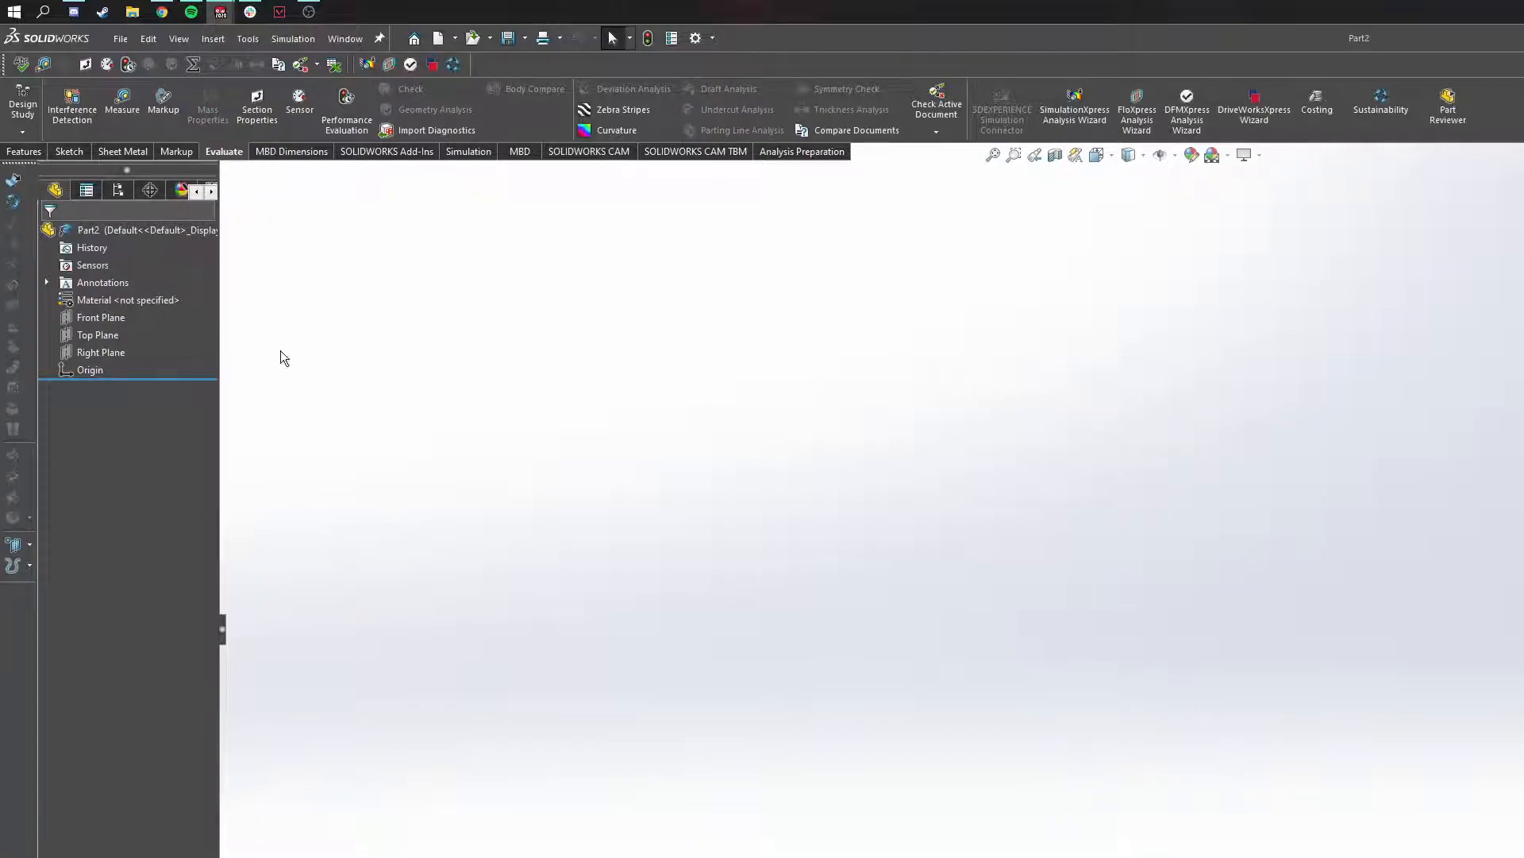
{"action": "left_click", "coordinate": [94, 334]}
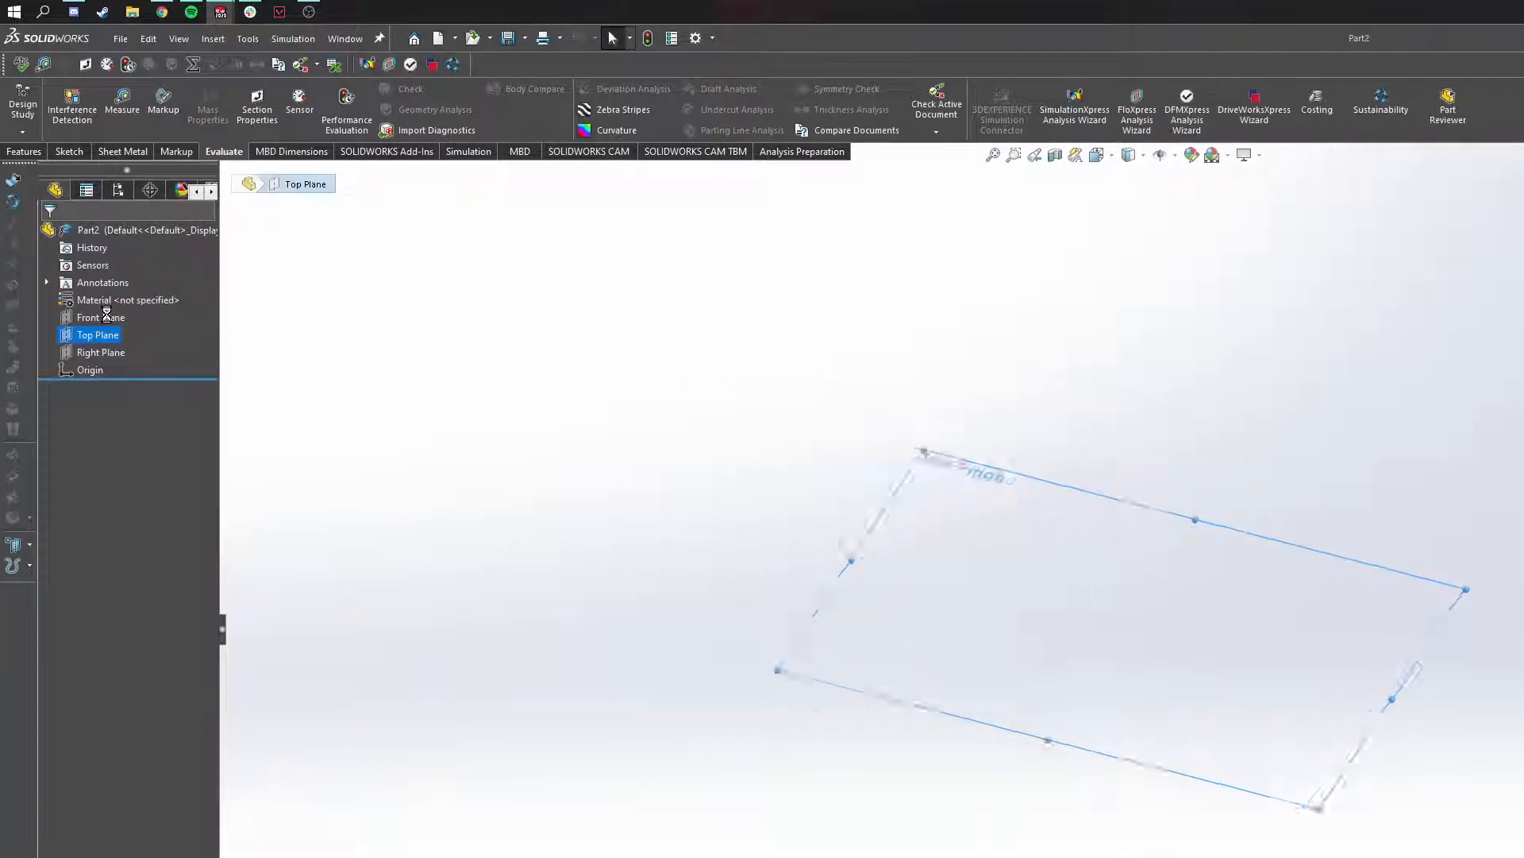
{"action": "key", "text": "s"}
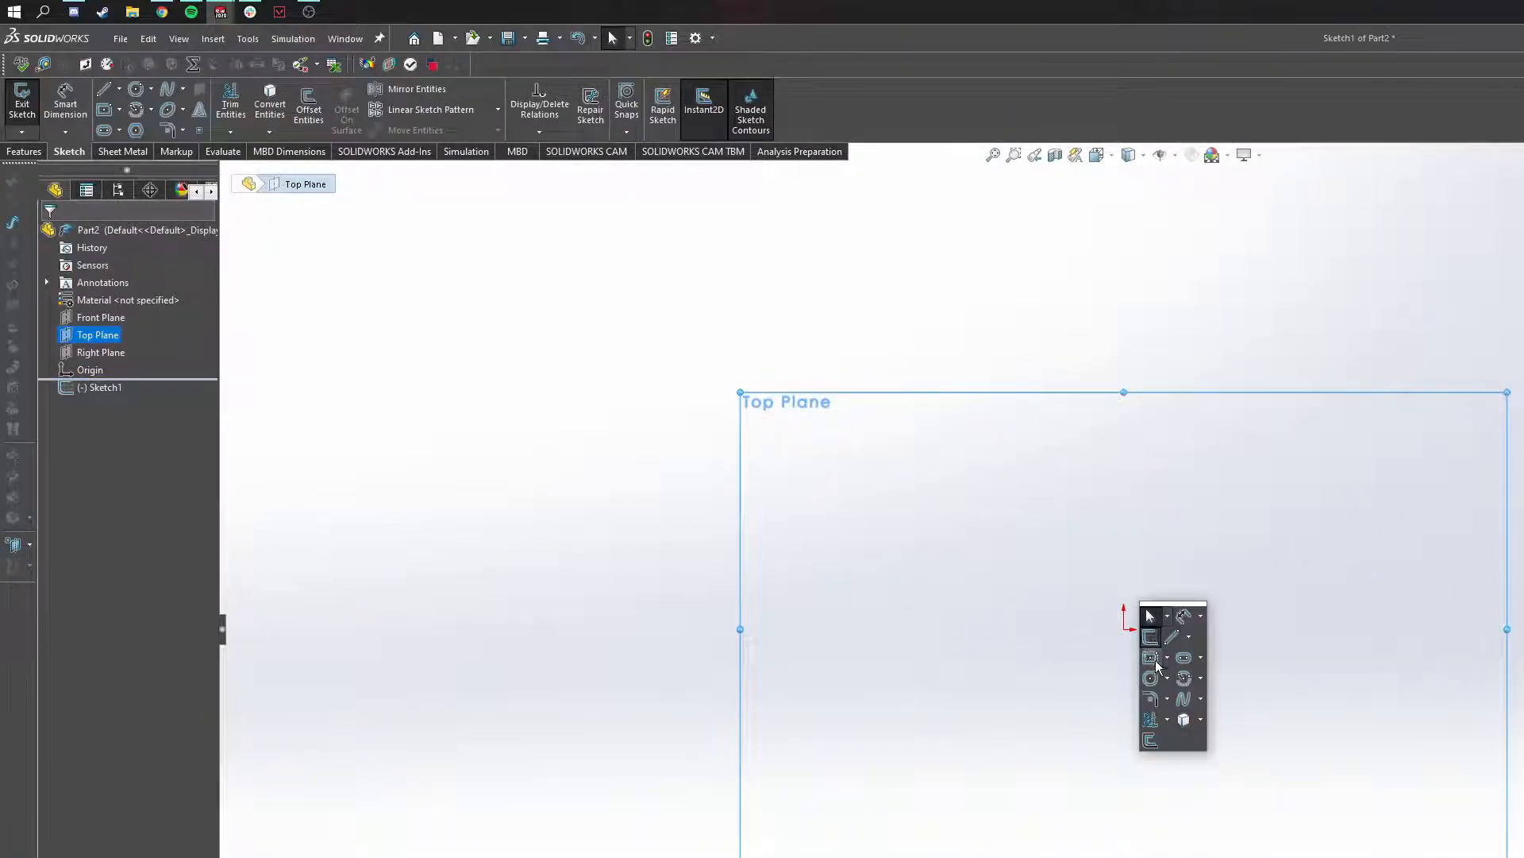
{"action": "left_click", "coordinate": [1153, 659]}
{"action": "left_click", "coordinate": [1124, 628]}
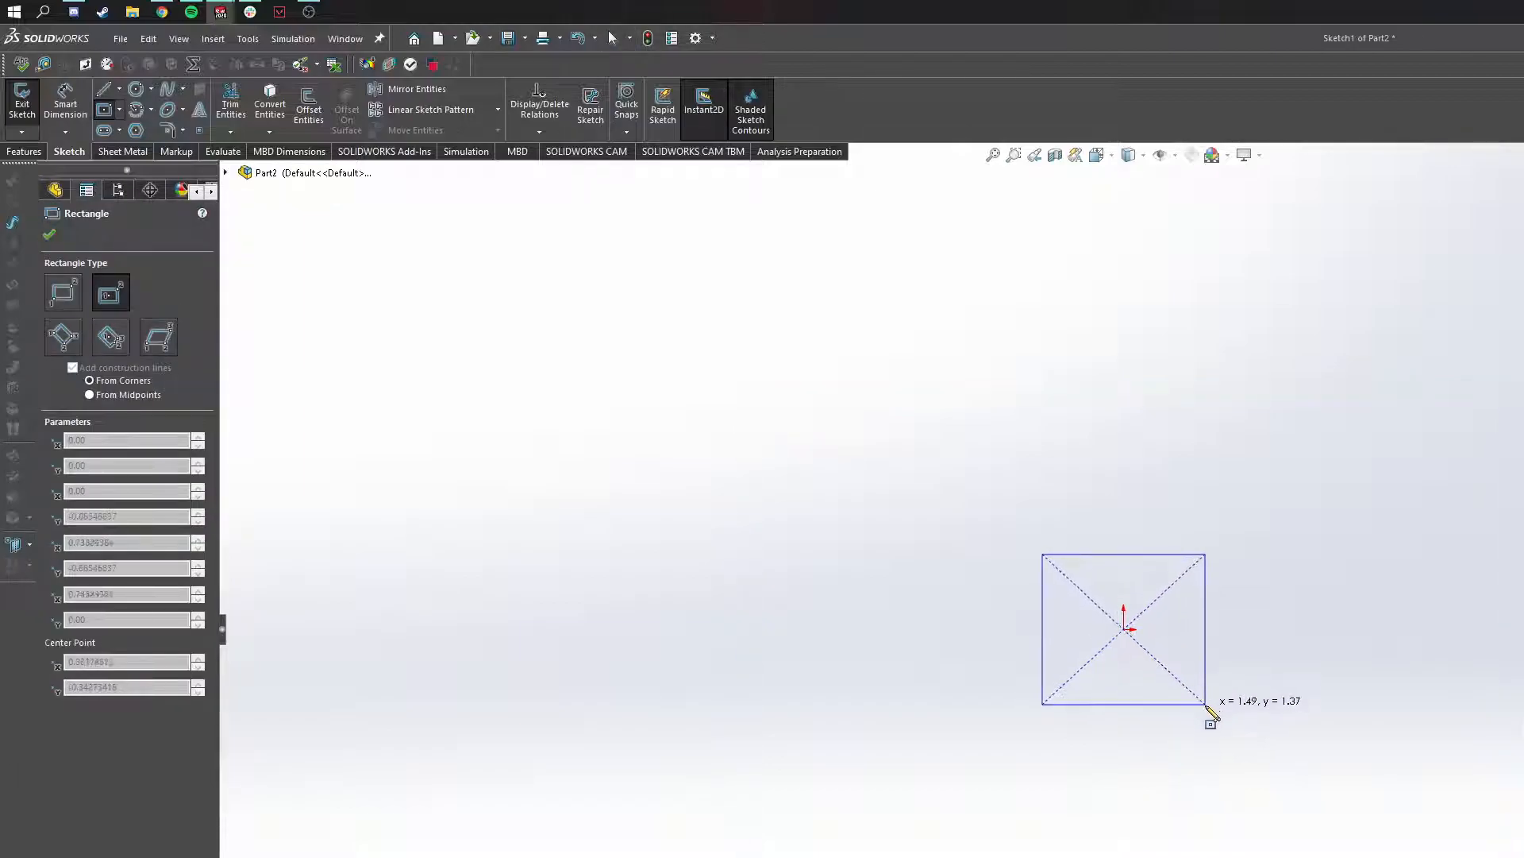
{"action": "left_click", "coordinate": [1204, 703]}
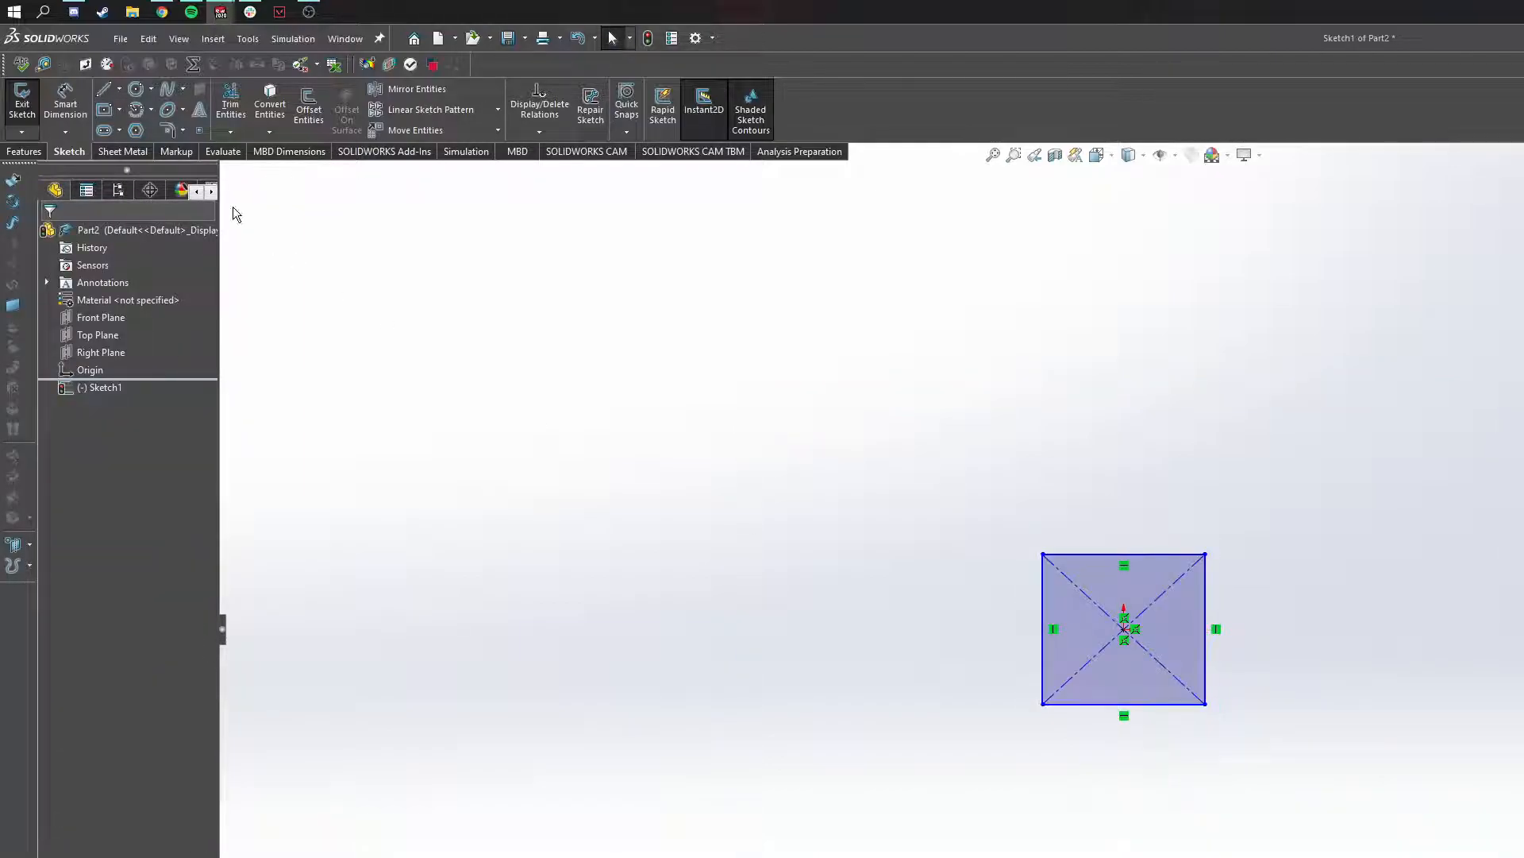
Step: Dimension the rectangle's height and width to 2 in each
{"action": "left_click", "coordinate": [75, 117]}
{"action": "left_click", "coordinate": [1042, 653]}
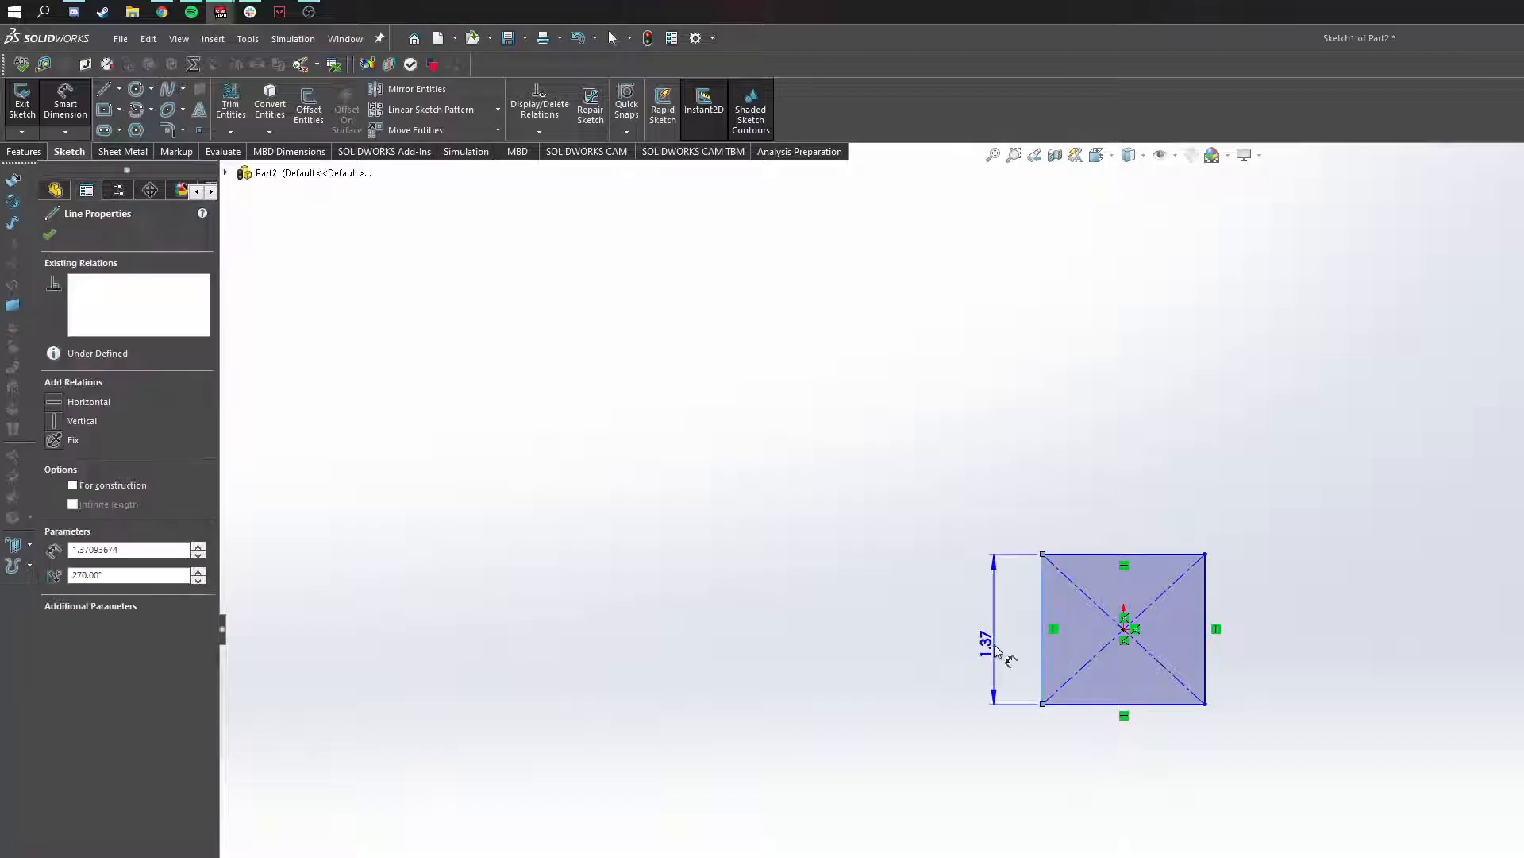
{"action": "left_click", "coordinate": [1005, 661]}
{"action": "type", "text": "2"}
{"action": "key", "text": "Return"}
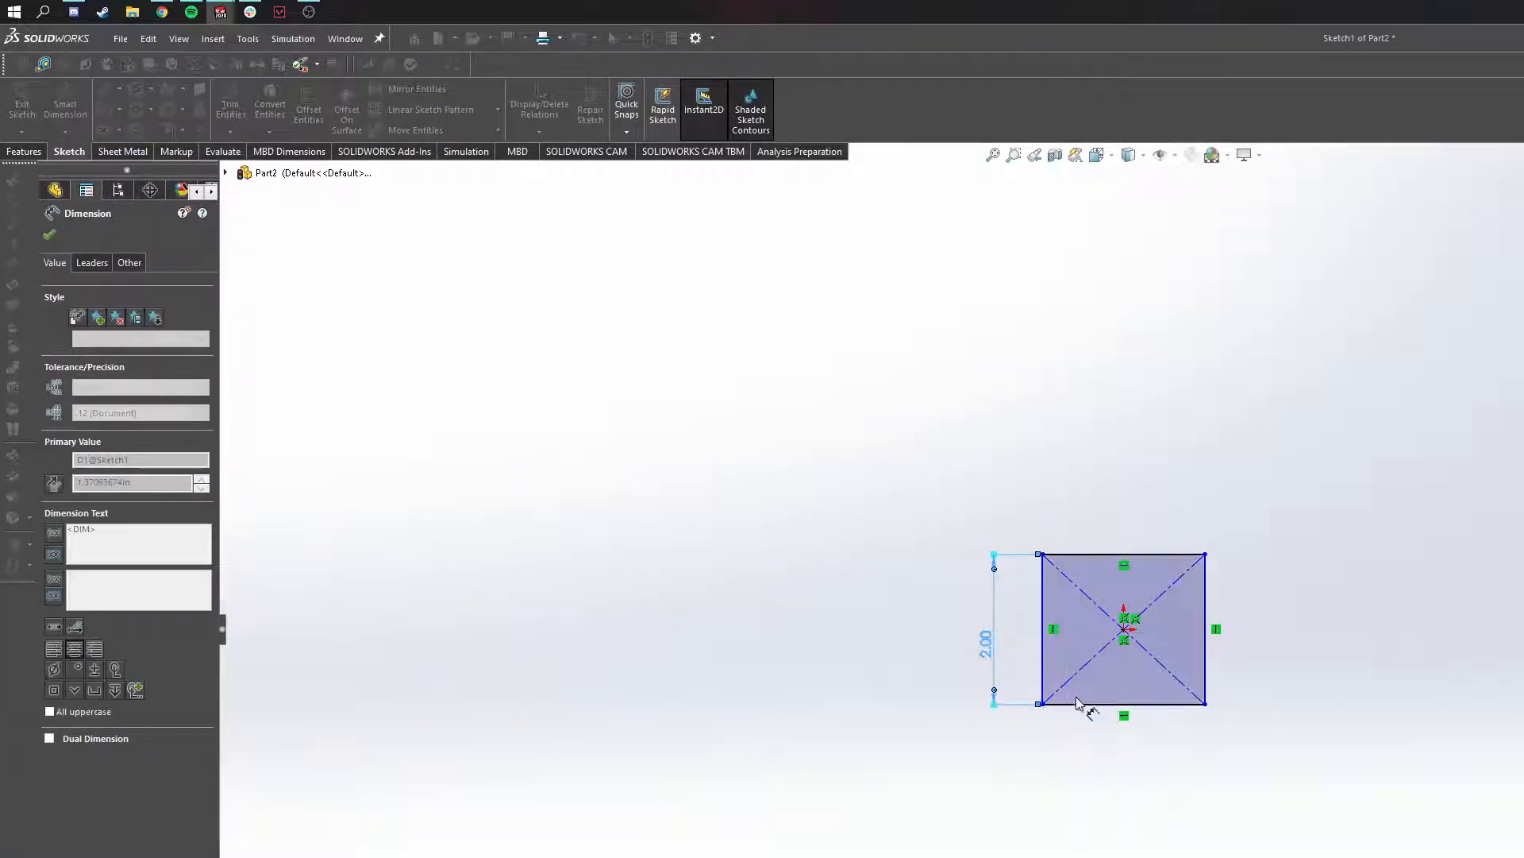
{"action": "left_click", "coordinate": [1081, 703]}
{"action": "left_click", "coordinate": [1095, 731]}
{"action": "type", "text": "2"}
{"action": "left_click", "coordinate": [1019, 704]}
Step: Extrude the square sketch to a blind depth of 2 in to form a cube
{"action": "left_click", "coordinate": [25, 151]}
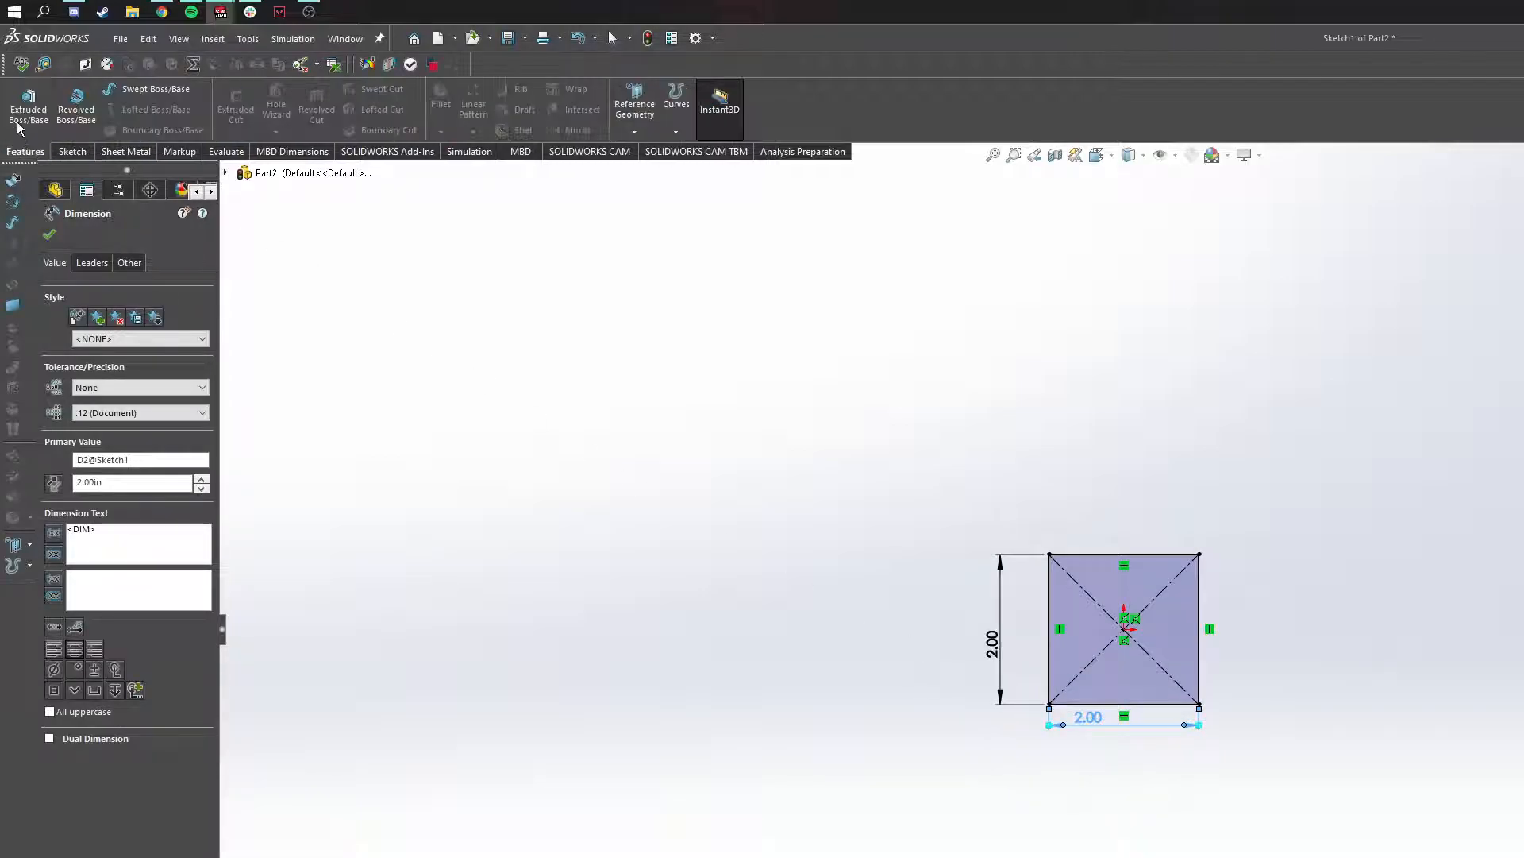
{"action": "type", "text": "2"}
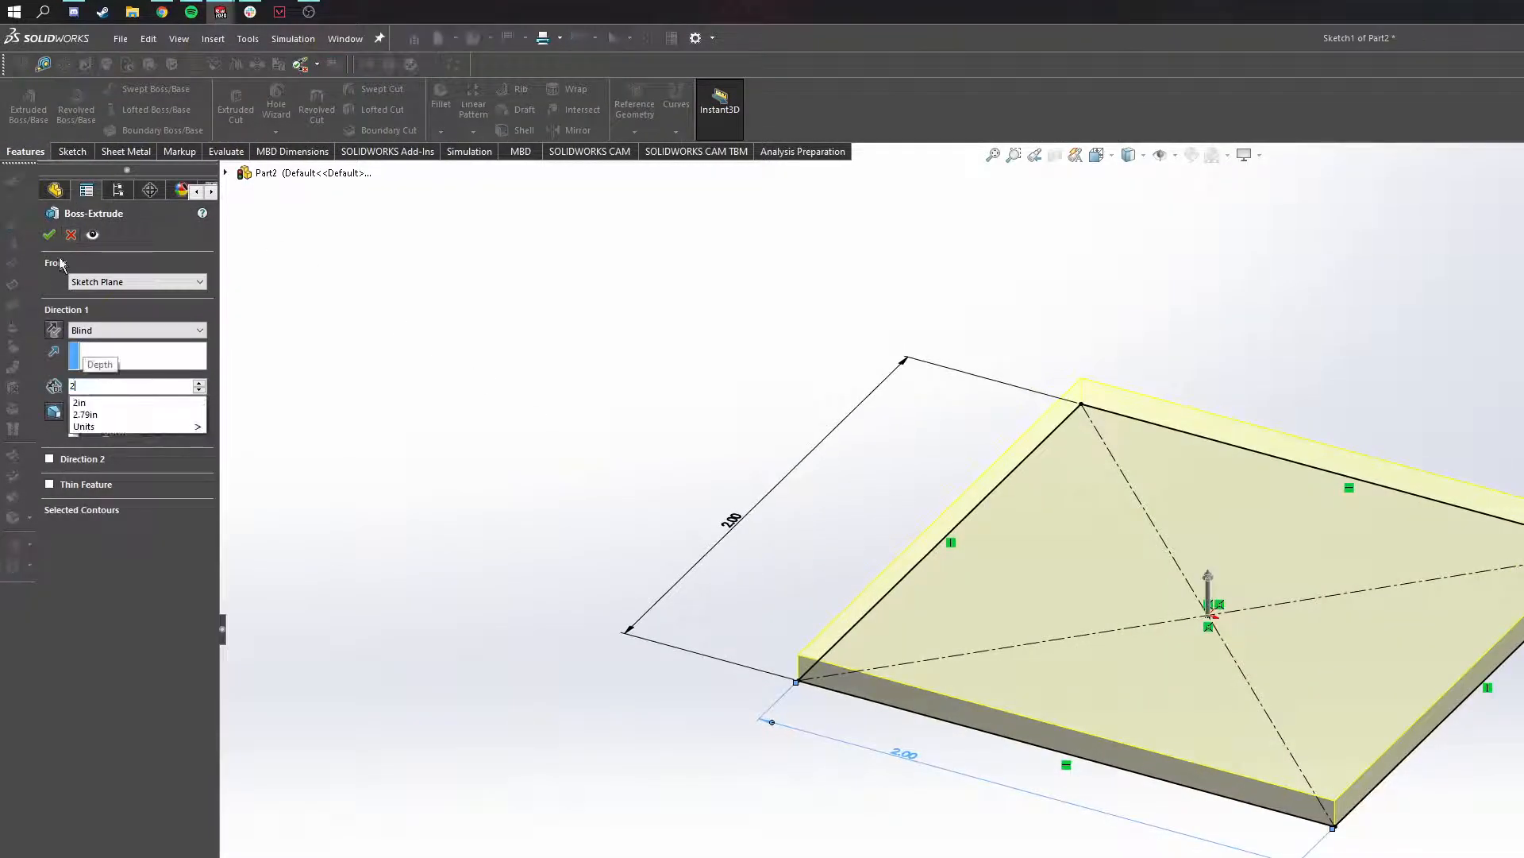
{"action": "left_click", "coordinate": [52, 235]}
{"action": "left_click", "coordinate": [49, 235]}
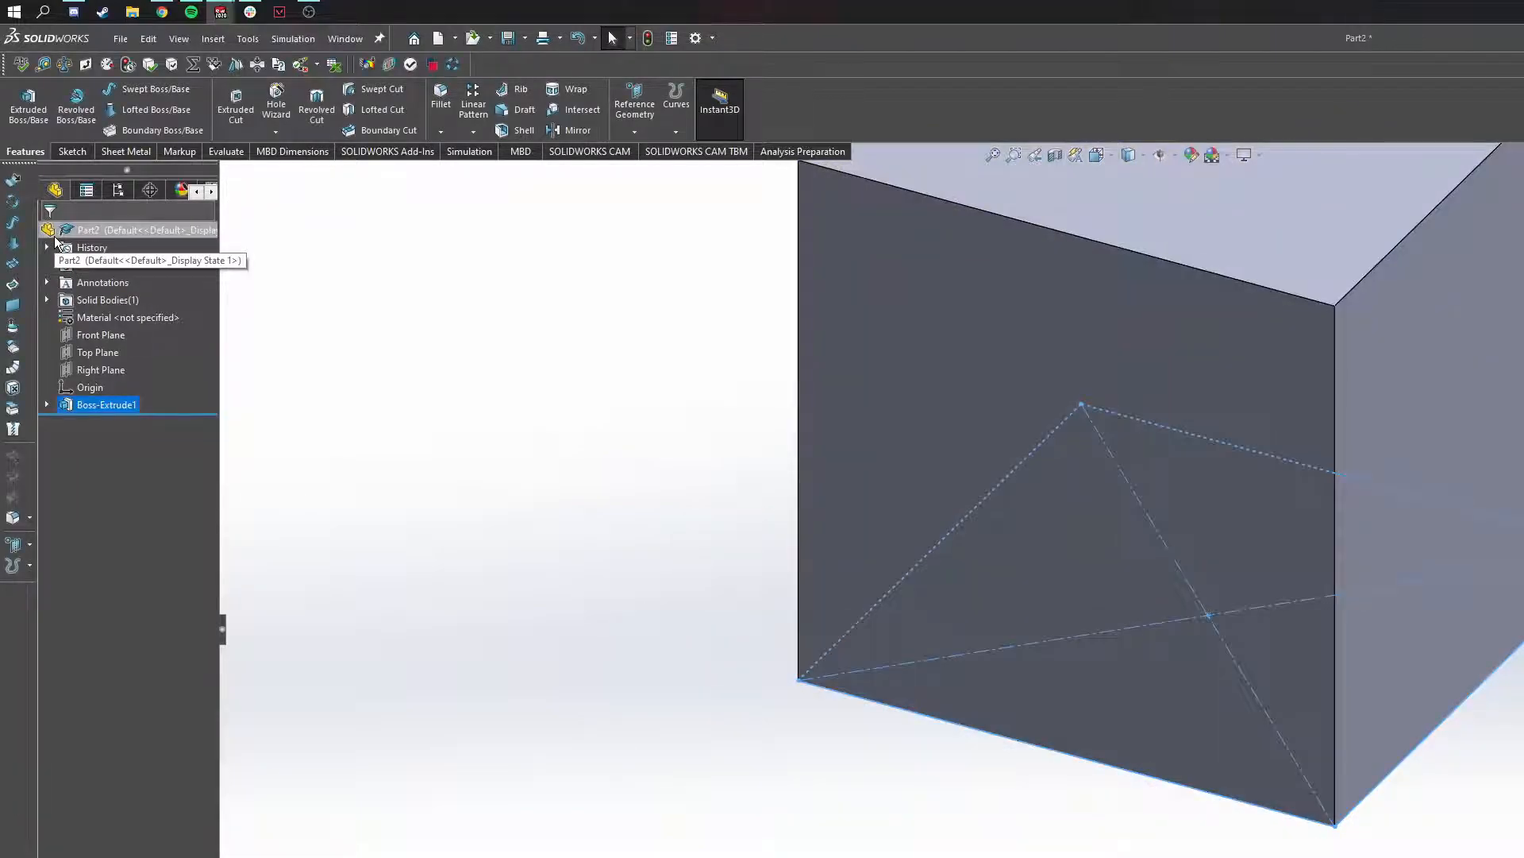
{"action": "scroll", "coordinate": [713, 386], "scroll_direction": "up", "scroll_amount": 4}
{"action": "left_click", "coordinate": [835, 494]}
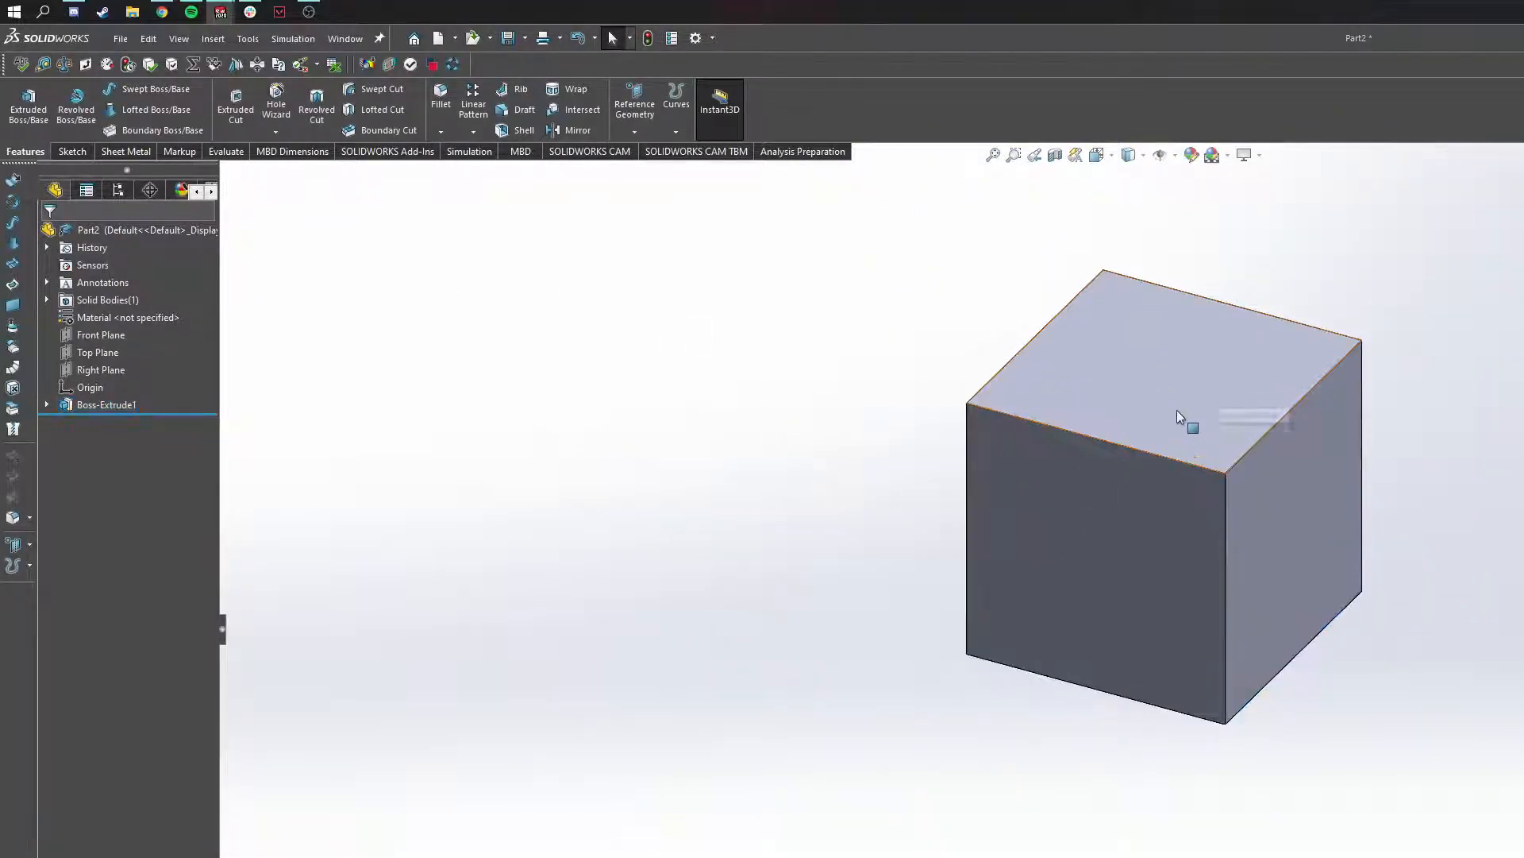
Step: Add a new configuration named "Box with hole" to Part2
{"action": "middle_click_drag", "start_coordinate": [963, 466], "coordinate": [855, 612]}
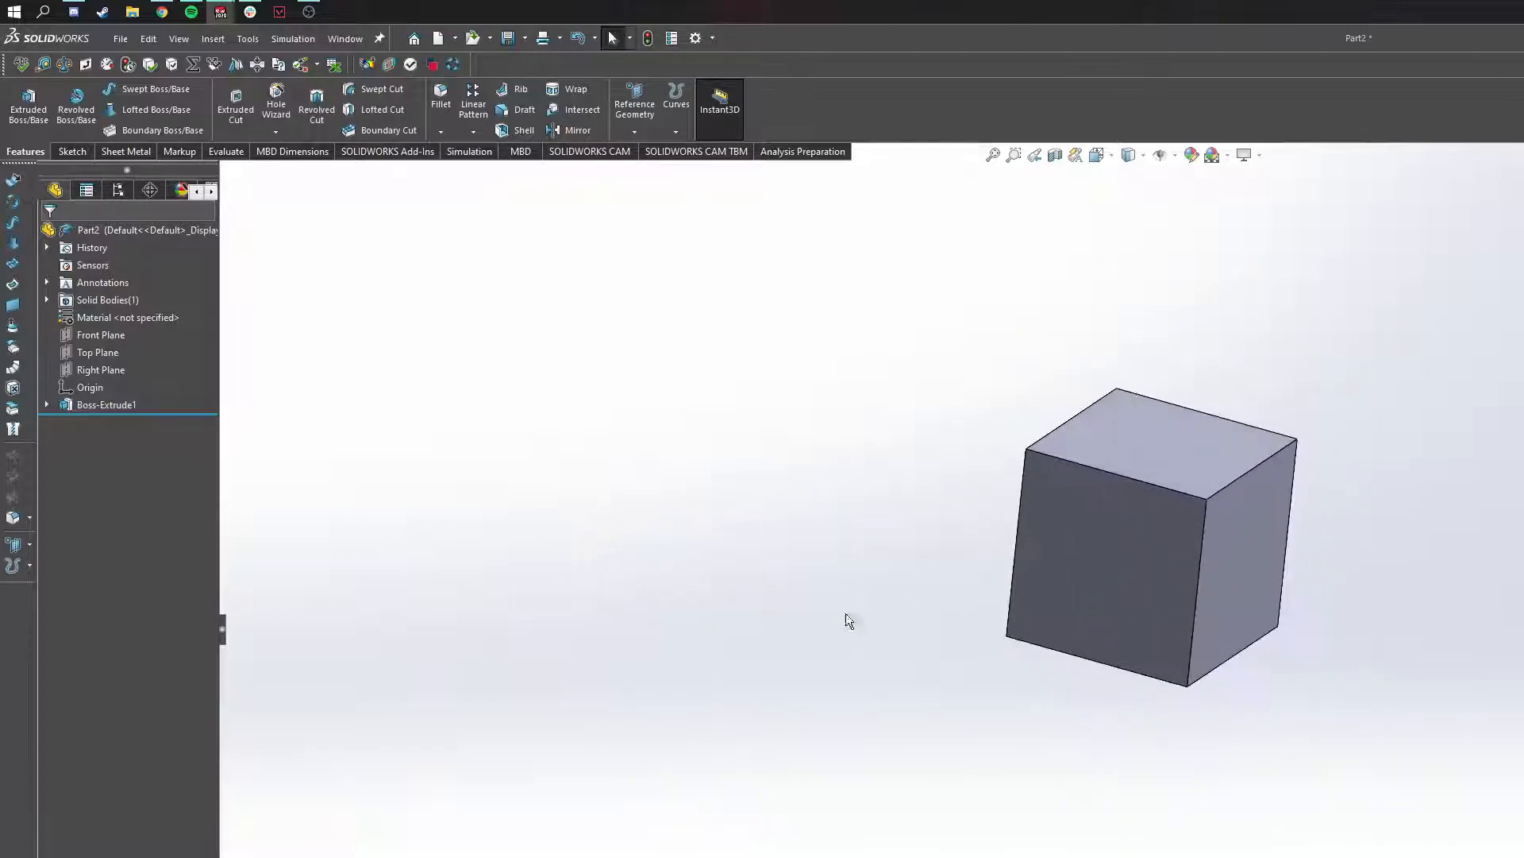
{"action": "scroll", "coordinate": [1151, 559], "scroll_direction": "up", "scroll_amount": 1}
{"action": "middle_click_drag", "start_coordinate": [1151, 560], "coordinate": [1184, 705]}
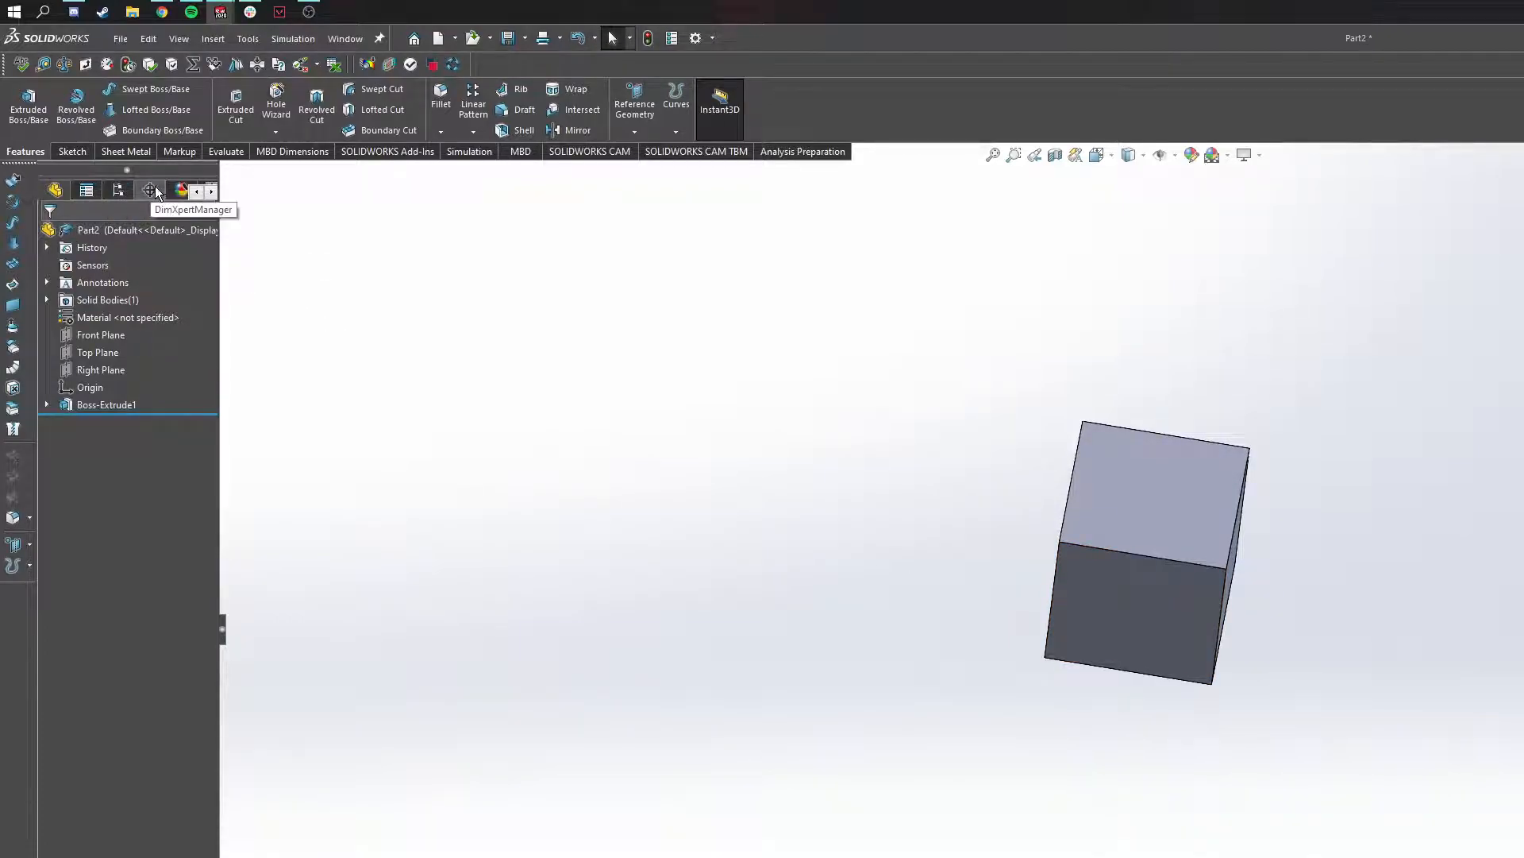
{"action": "left_click", "coordinate": [118, 191]}
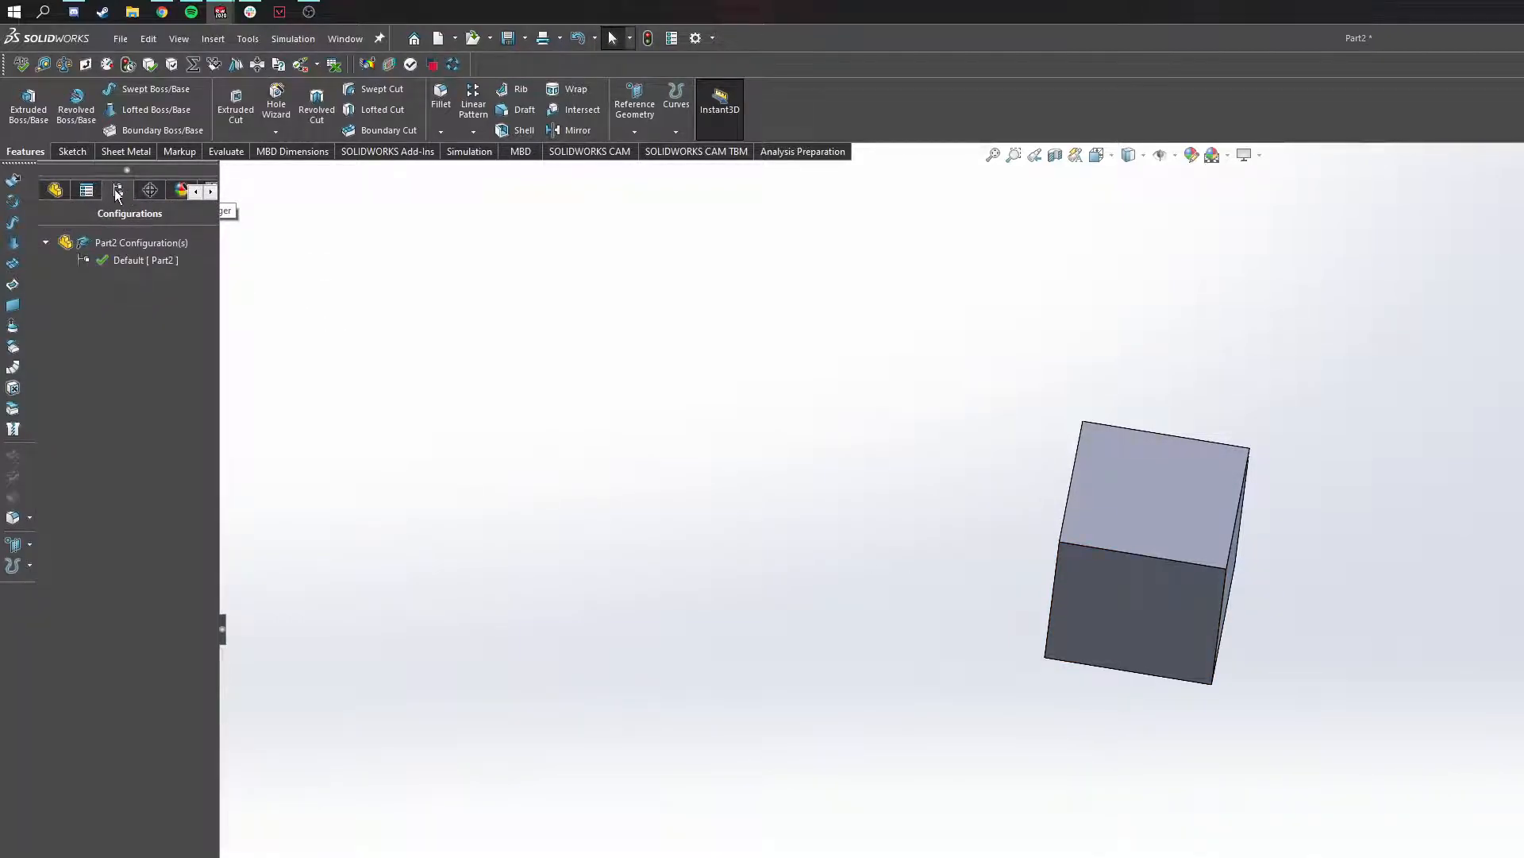
{"action": "right_click", "coordinate": [123, 247]}
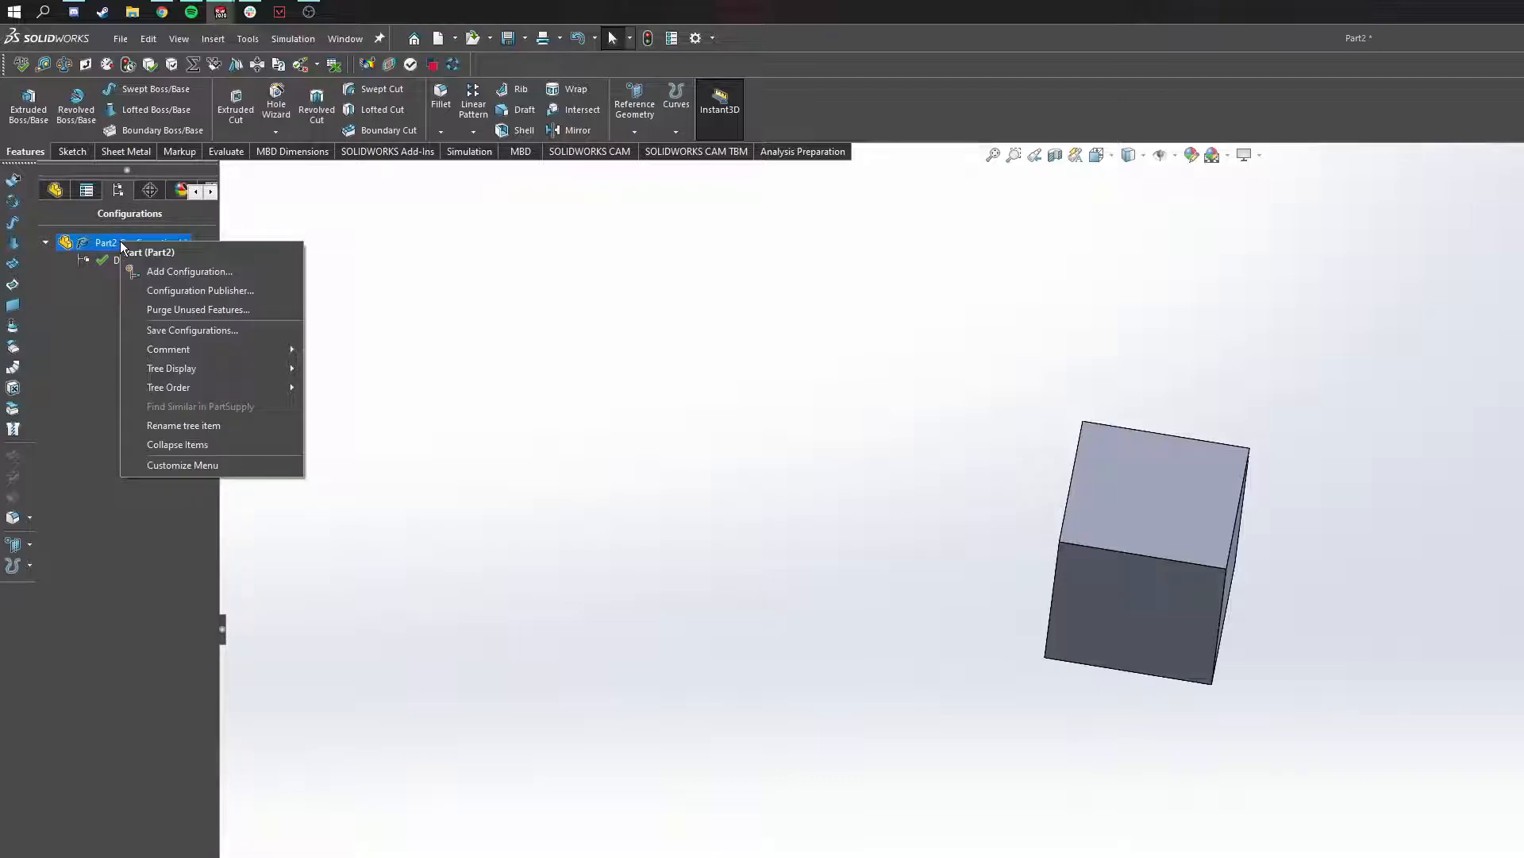
{"action": "left_click", "coordinate": [192, 271]}
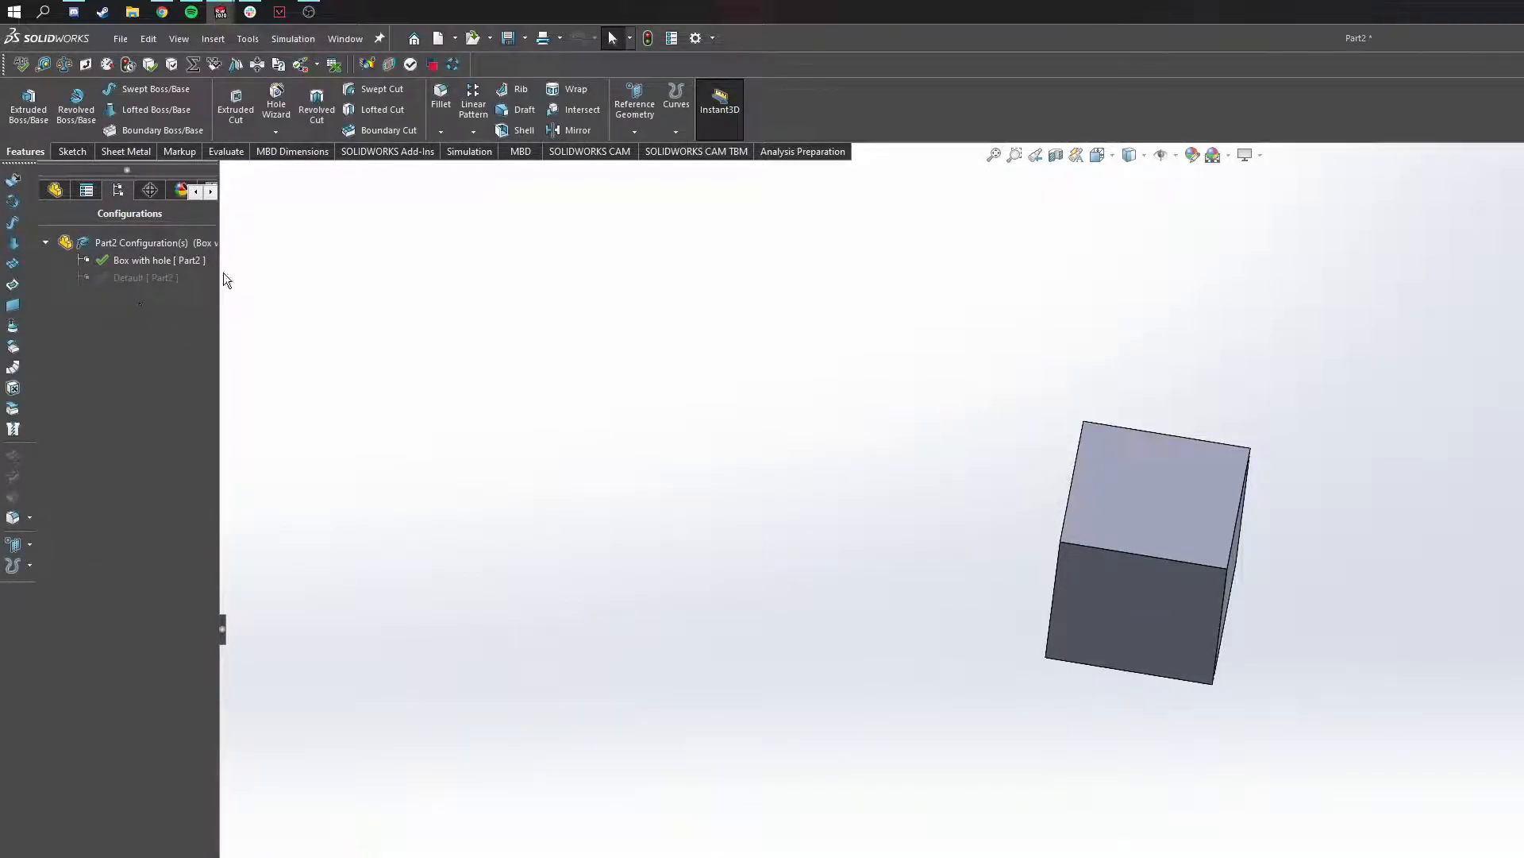
Step: Switch to the Default configuration and back to Box with hole, and display the part's feature tree
{"action": "double_click", "coordinate": [140, 278]}
{"action": "double_click", "coordinate": [137, 261]}
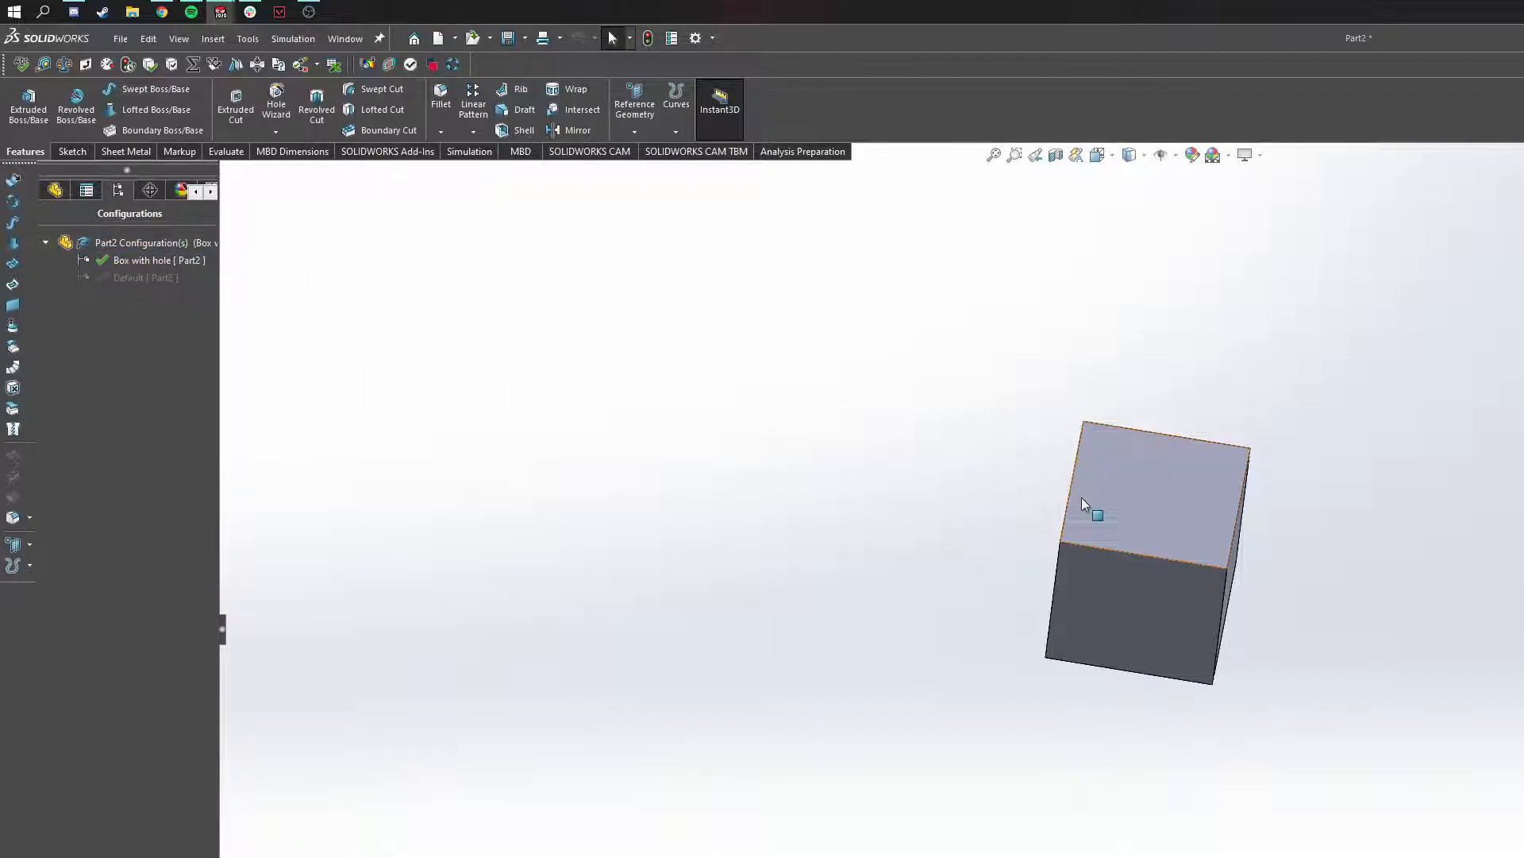
{"action": "left_click", "coordinate": [55, 190]}
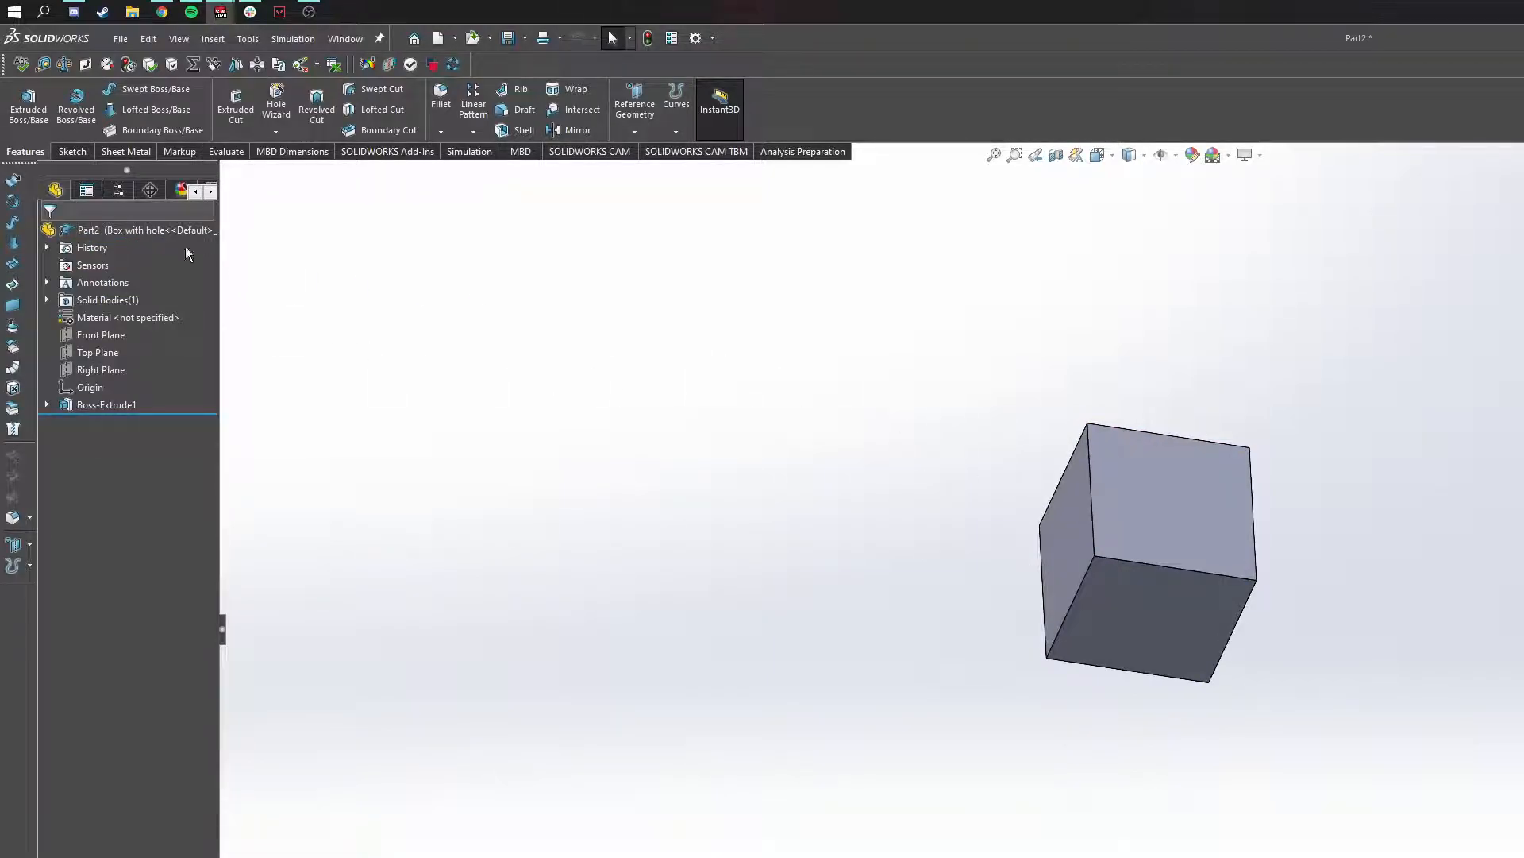
Step: Sketch a circle about 1.84 in in diameter, centred on the origin of the cube's front face
{"action": "left_click", "coordinate": [71, 151]}
{"action": "left_click", "coordinate": [23, 99]}
{"action": "left_click", "coordinate": [1080, 460]}
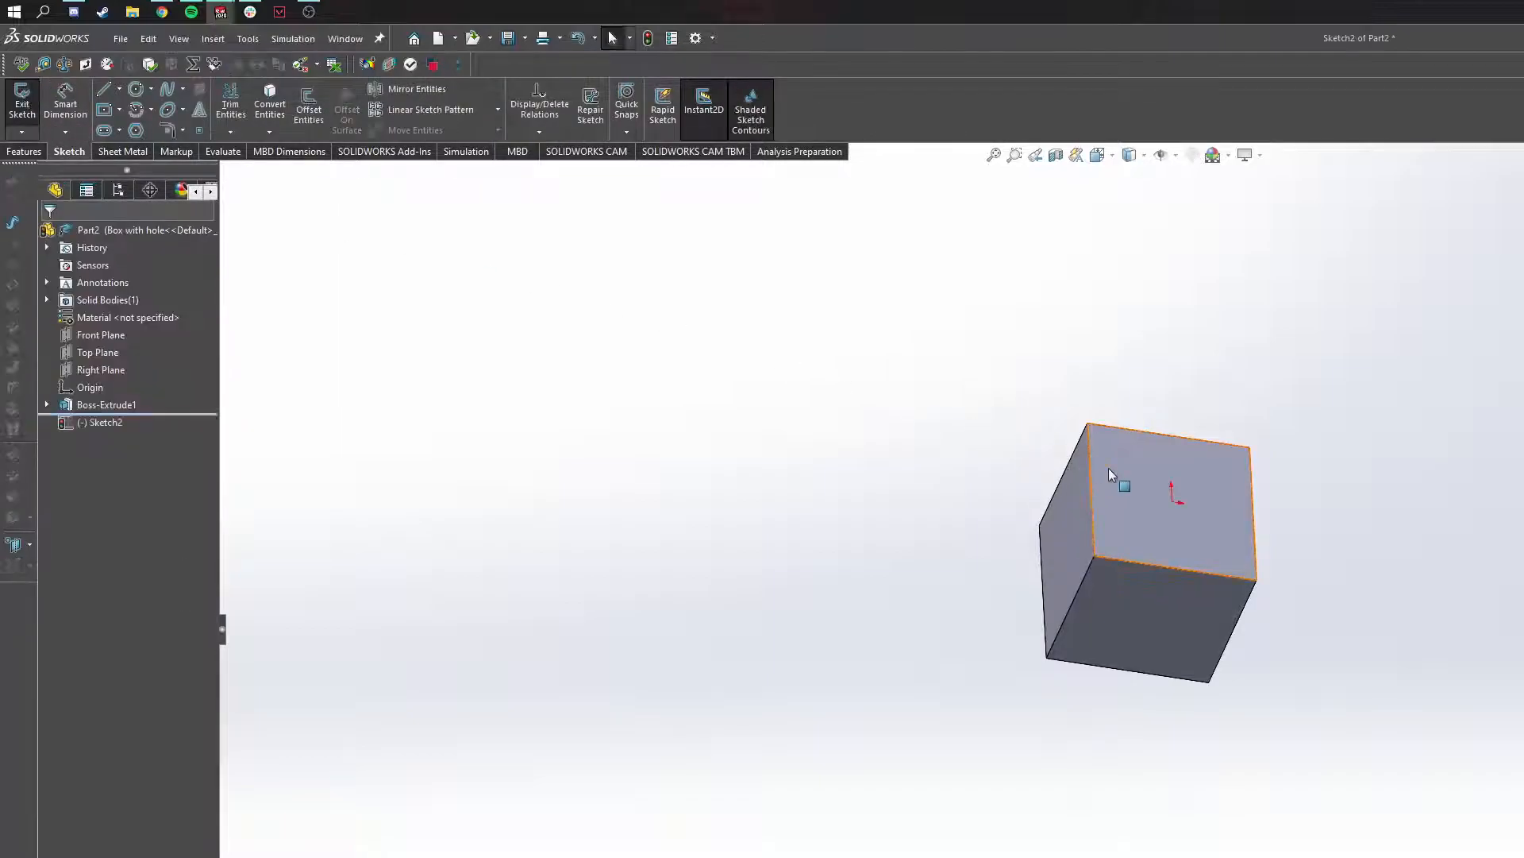
{"action": "key", "text": "s"}
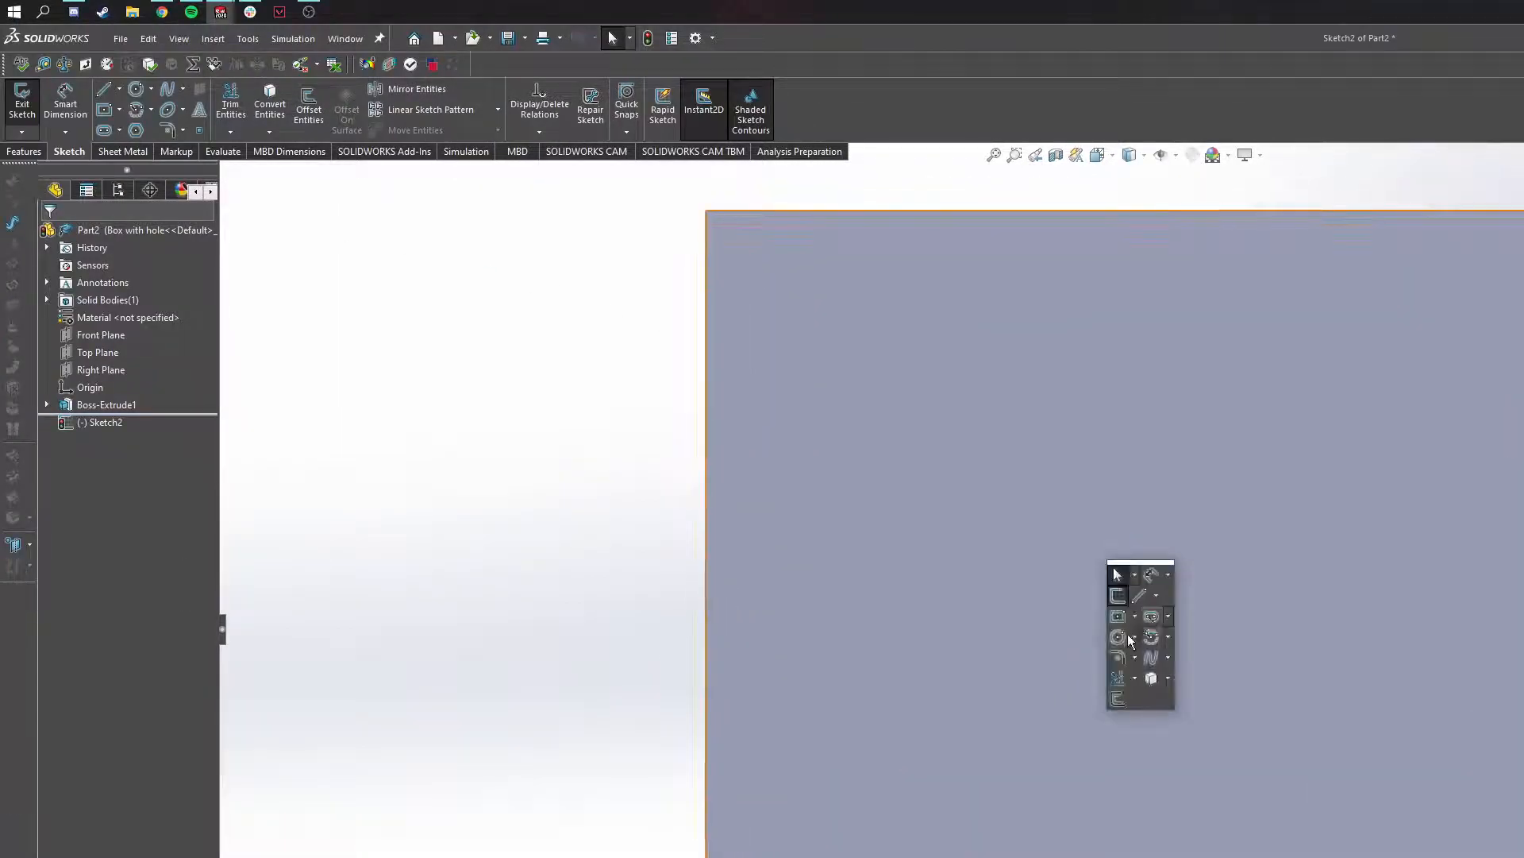
{"action": "left_click", "coordinate": [1125, 616]}
{"action": "left_click", "coordinate": [1126, 628]}
{"action": "left_click", "coordinate": [750, 588]}
{"action": "key", "text": "Escape"}
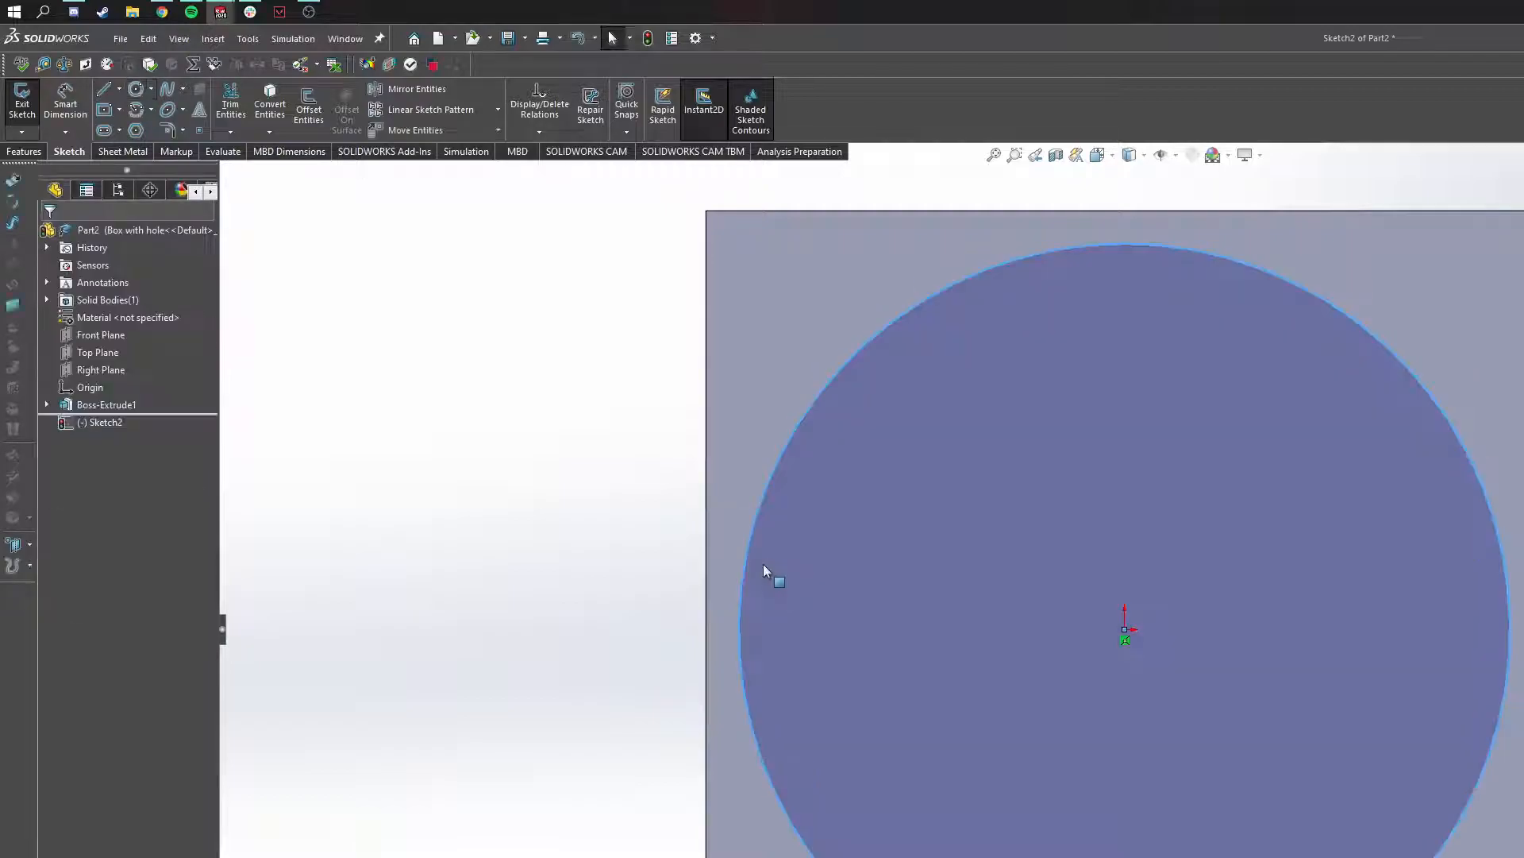
Step: Dimension the circle's diameter to 0.1 in
{"action": "left_click", "coordinate": [848, 379]}
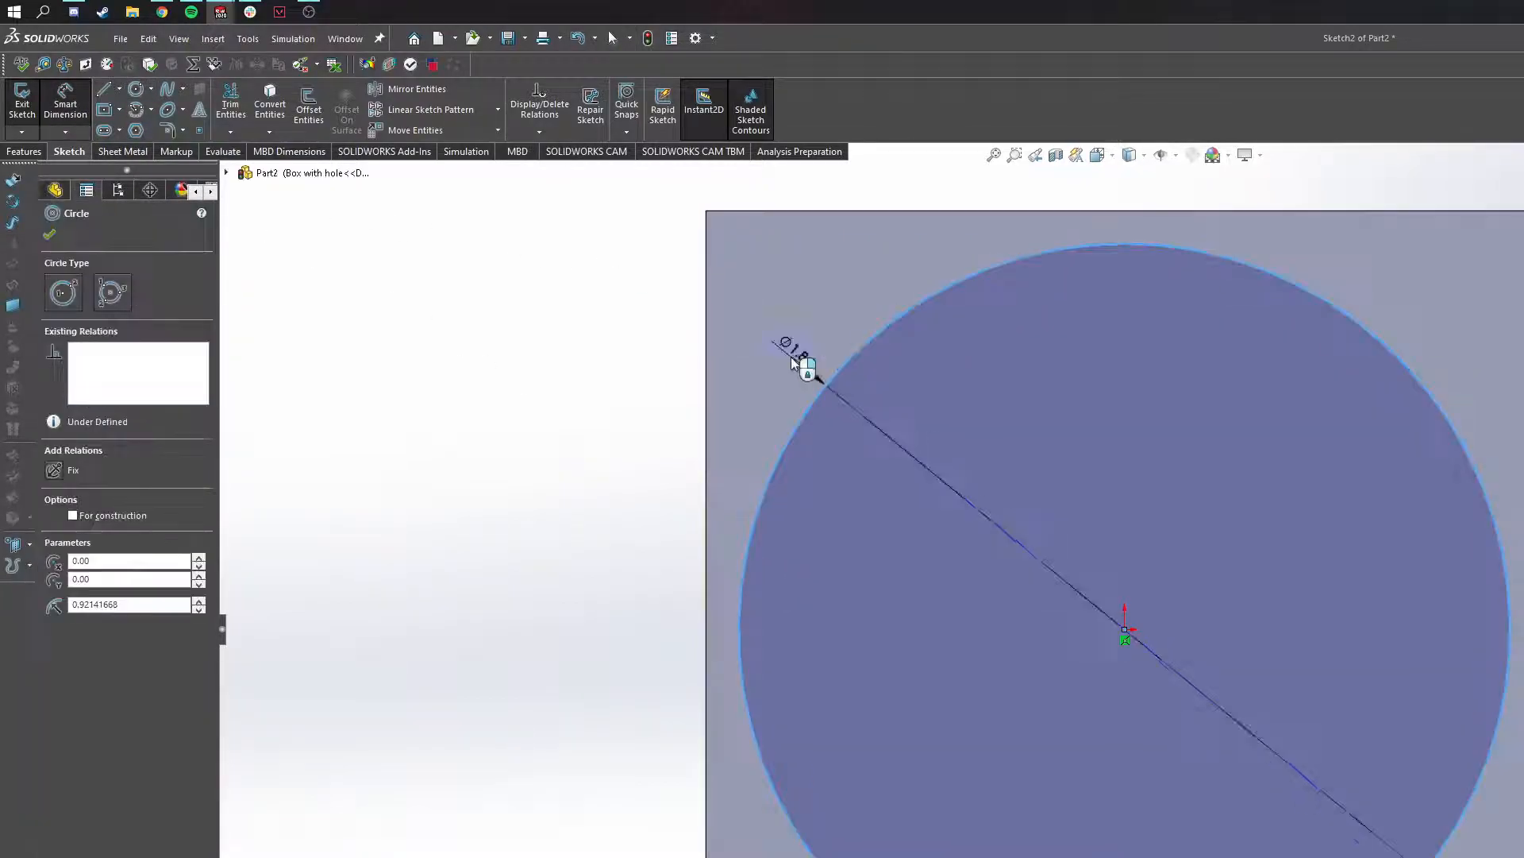
{"action": "left_click", "coordinate": [794, 370]}
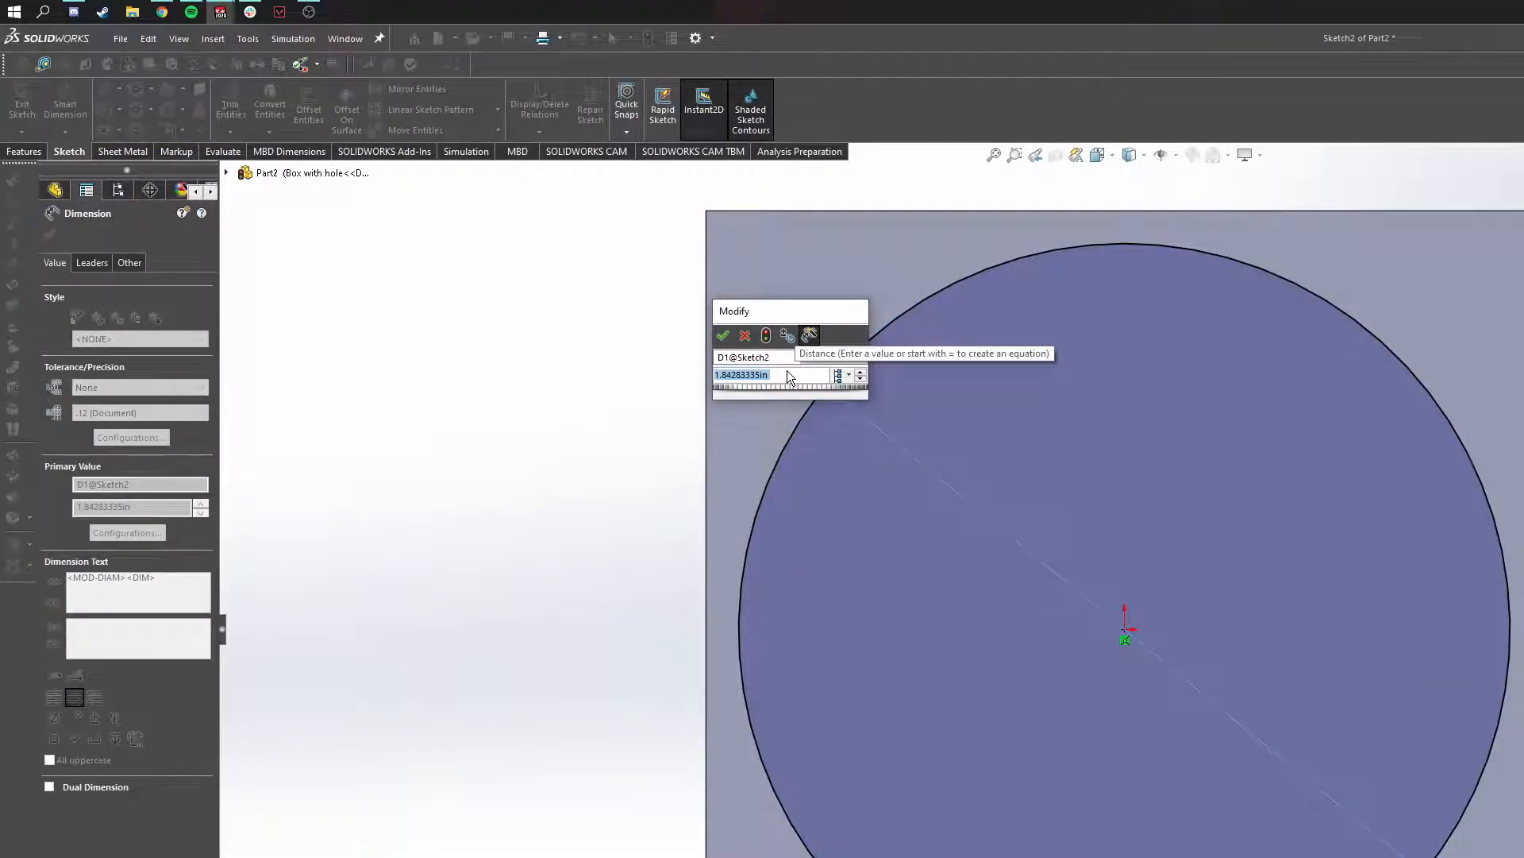
{"action": "type", "text": ".1"}
{"action": "key", "text": "Return"}
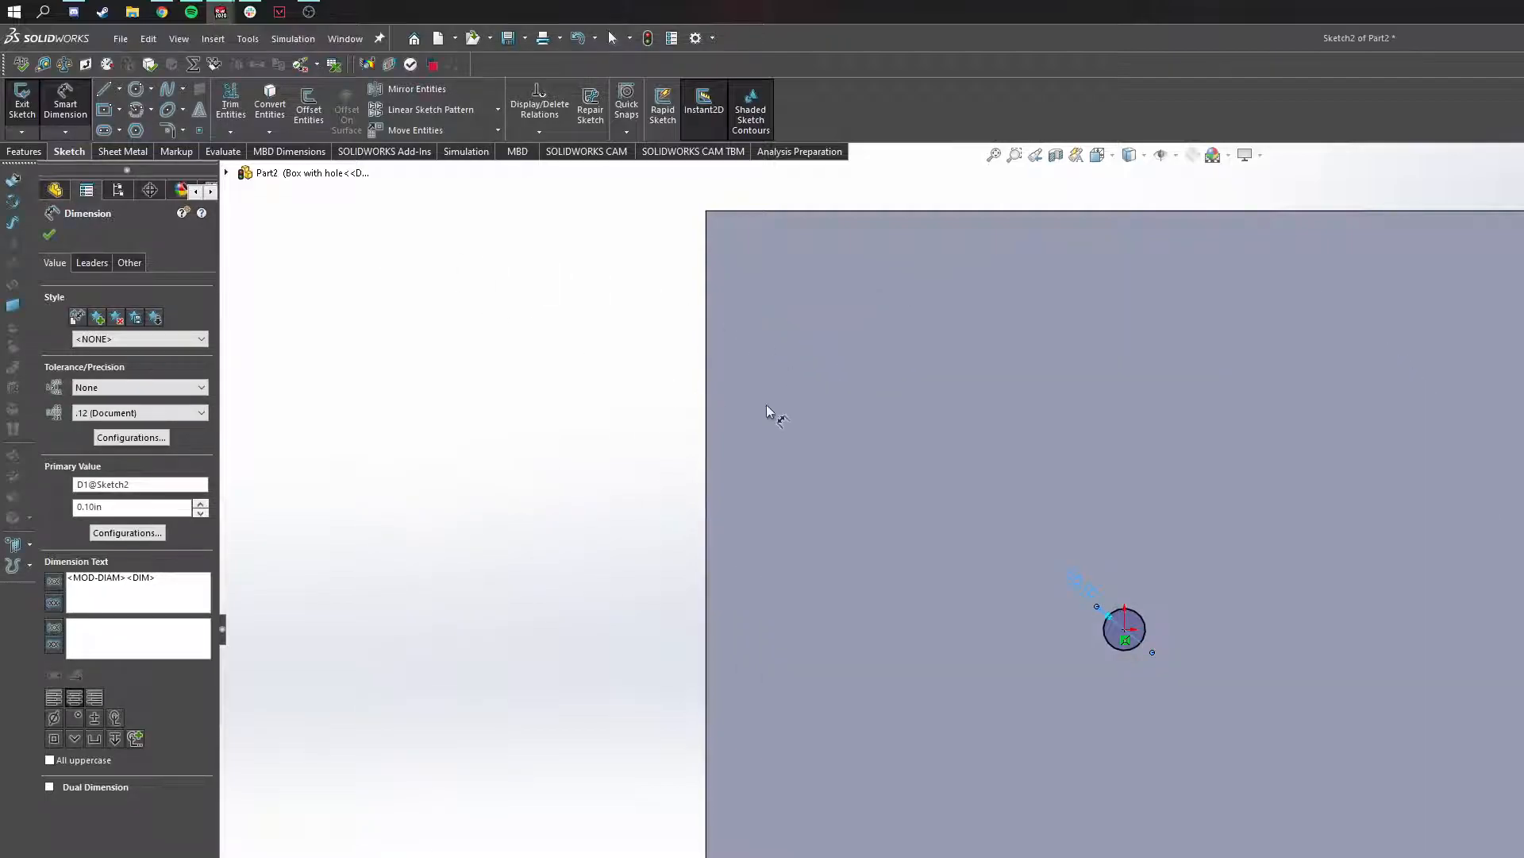
{"action": "left_click", "coordinate": [49, 234]}
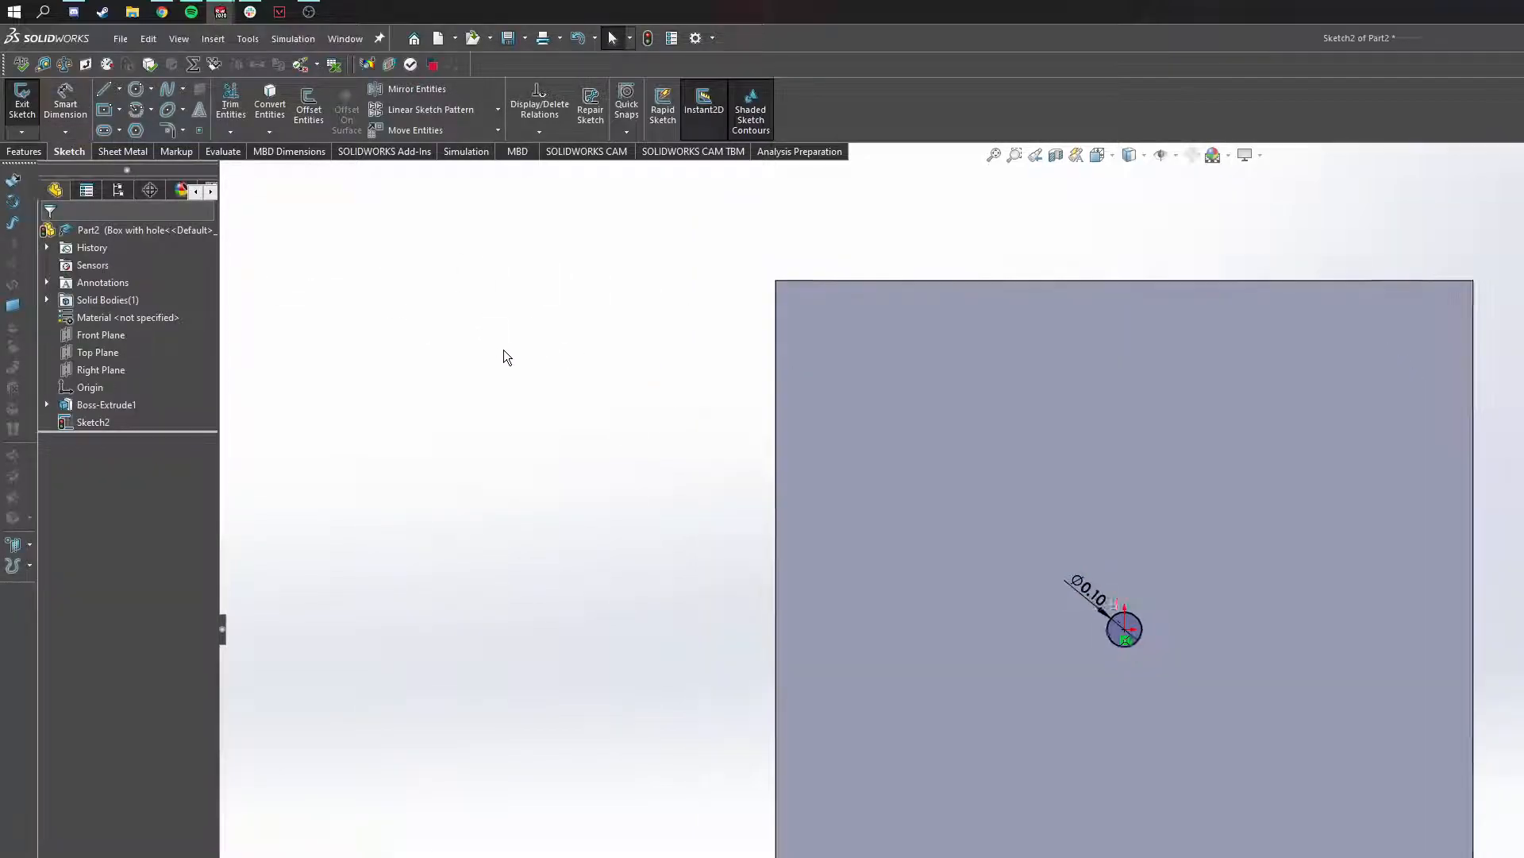
Step: Cut-extrude the circle sketch into the cube with a blind depth of 2 in
{"action": "scroll", "coordinate": [911, 573], "scroll_direction": "up", "scroll_amount": 5}
{"action": "middle_click_drag", "start_coordinate": [912, 573], "coordinate": [854, 365]}
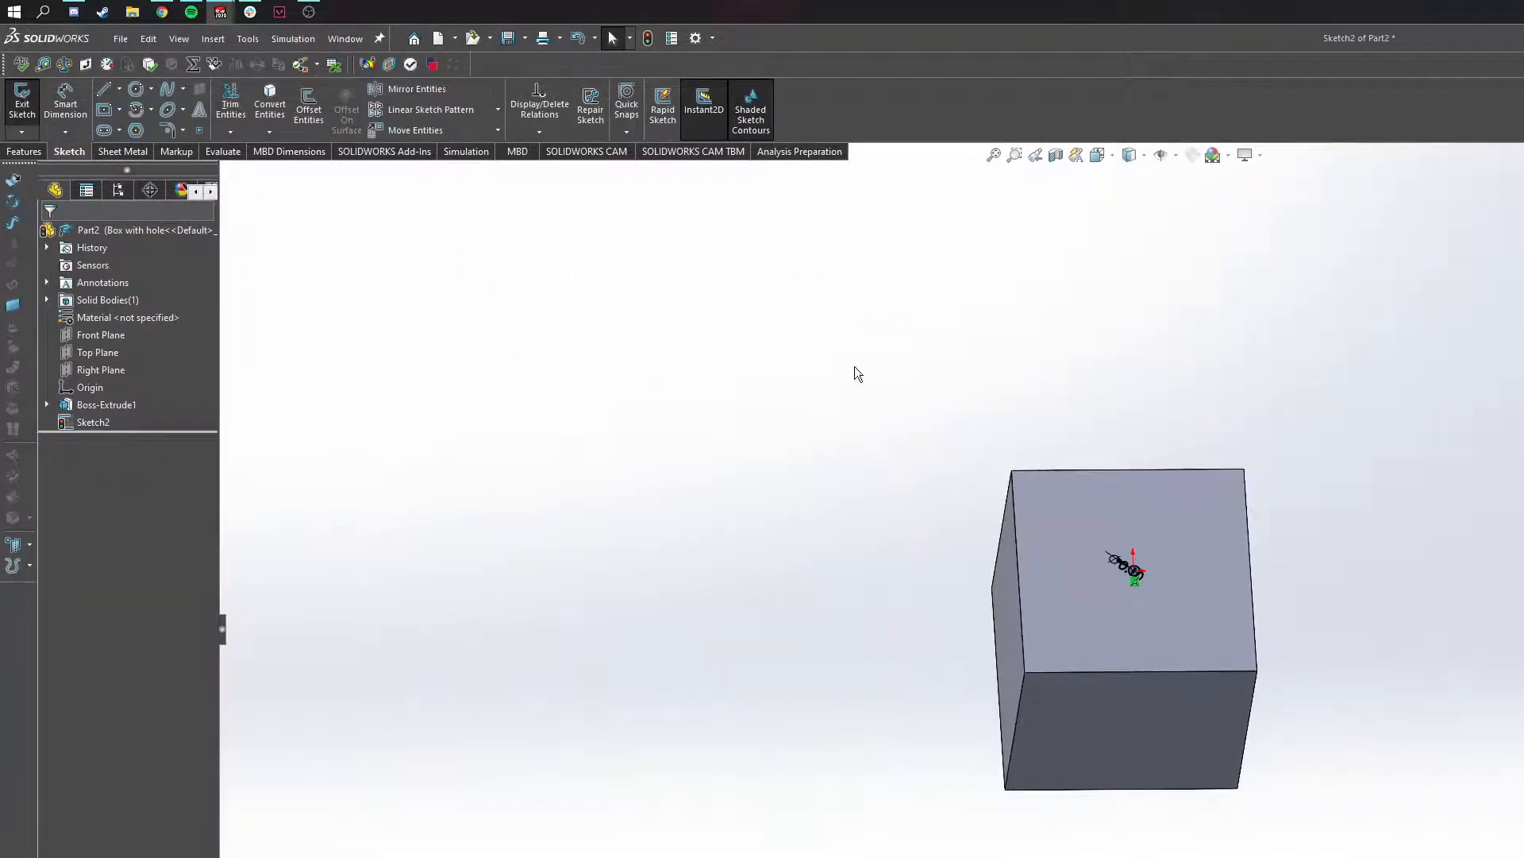
{"action": "left_click", "coordinate": [24, 150]}
{"action": "left_click", "coordinate": [236, 107]}
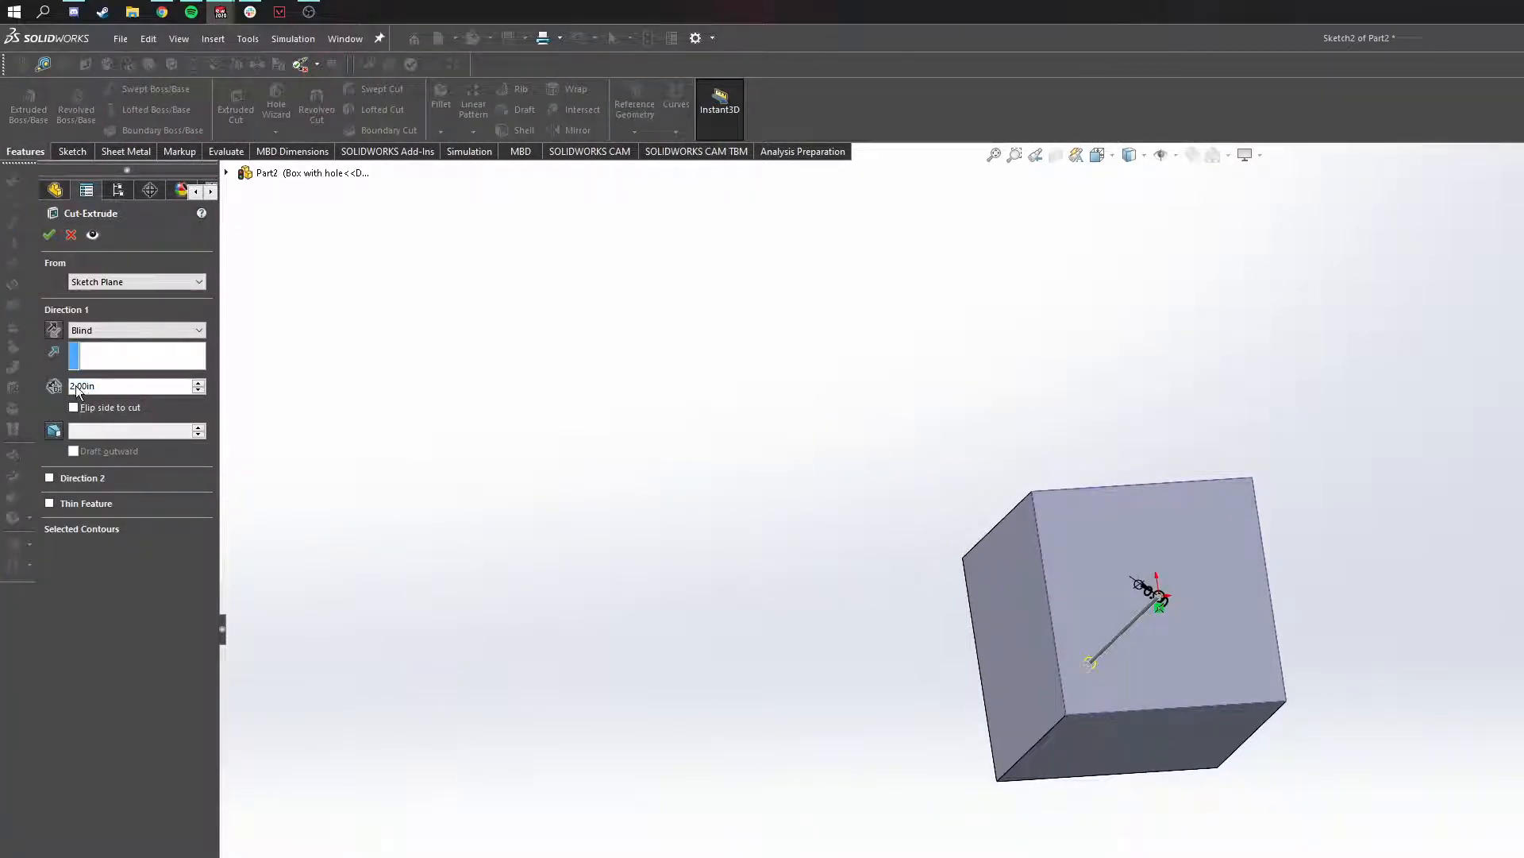
{"action": "left_click", "coordinate": [49, 234]}
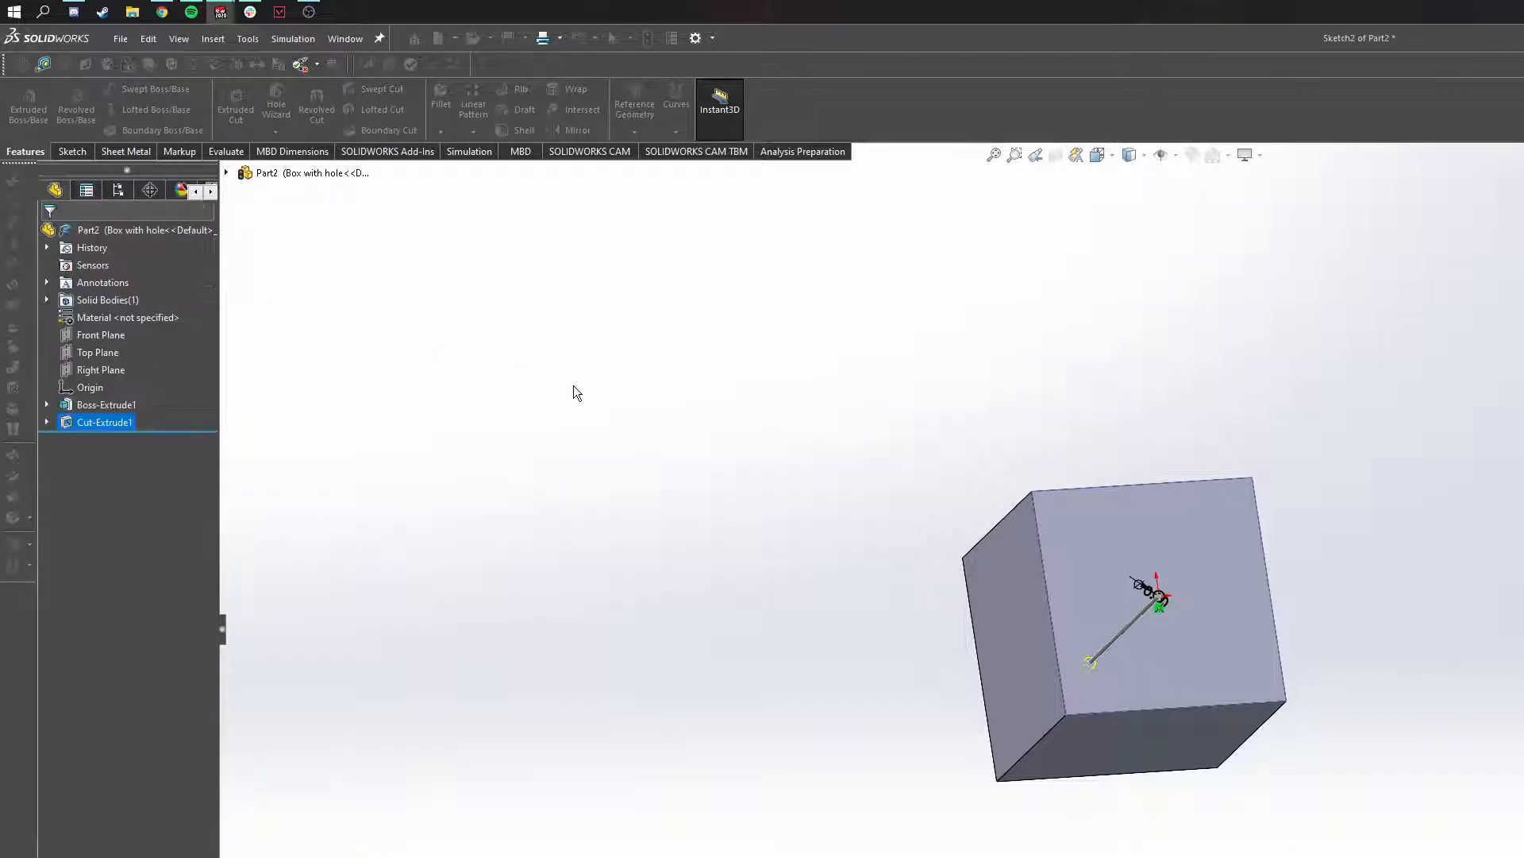
Step: Compare the cube's two configurations by activating Default and returning to Box with hole
{"action": "left_click", "coordinate": [117, 189]}
{"action": "double_click", "coordinate": [127, 272]}
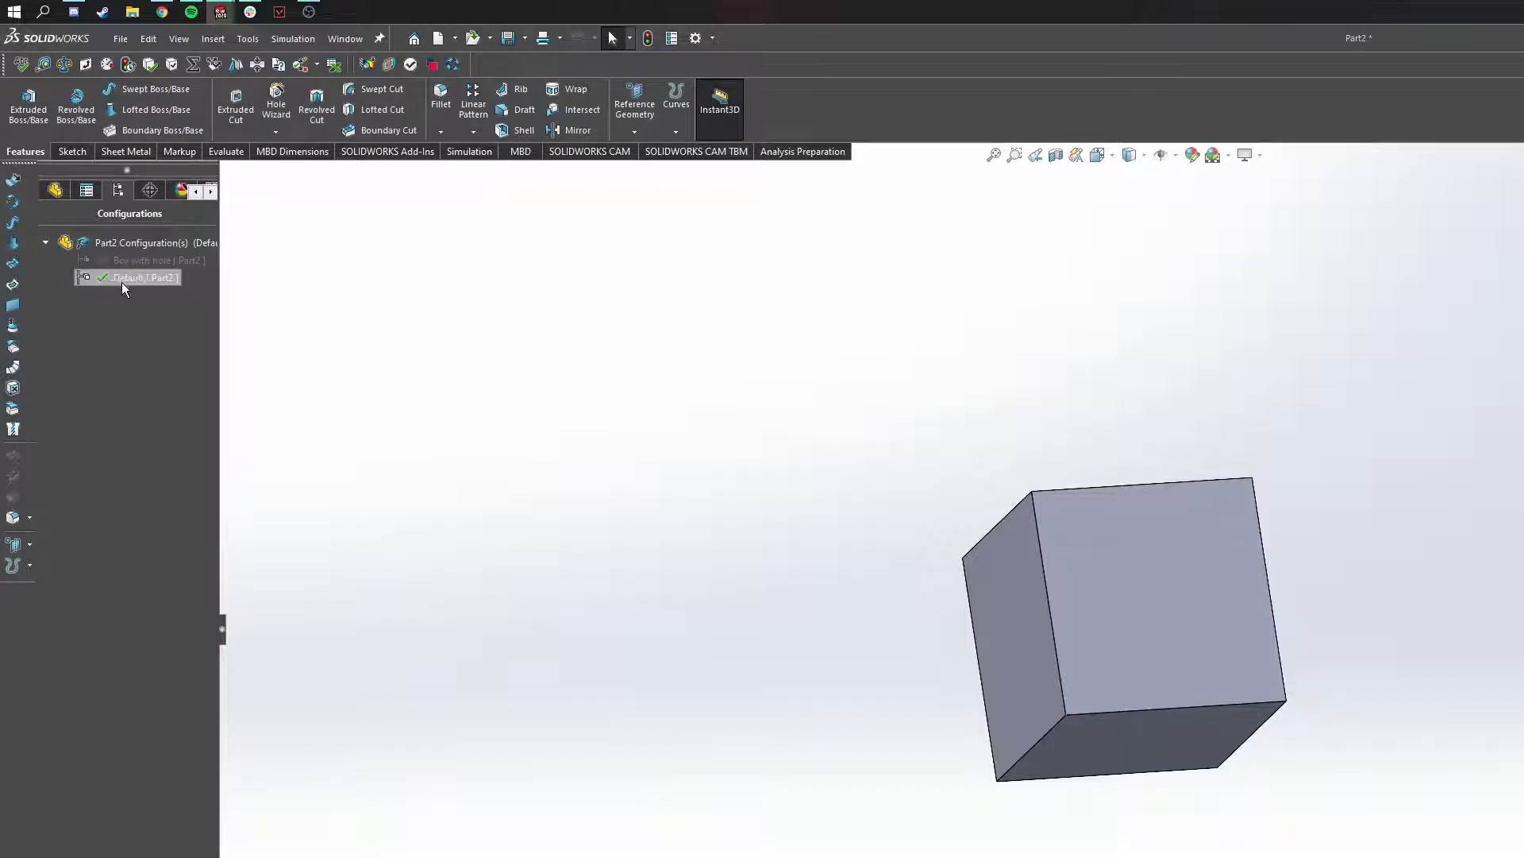
{"action": "double_click", "coordinate": [135, 261]}
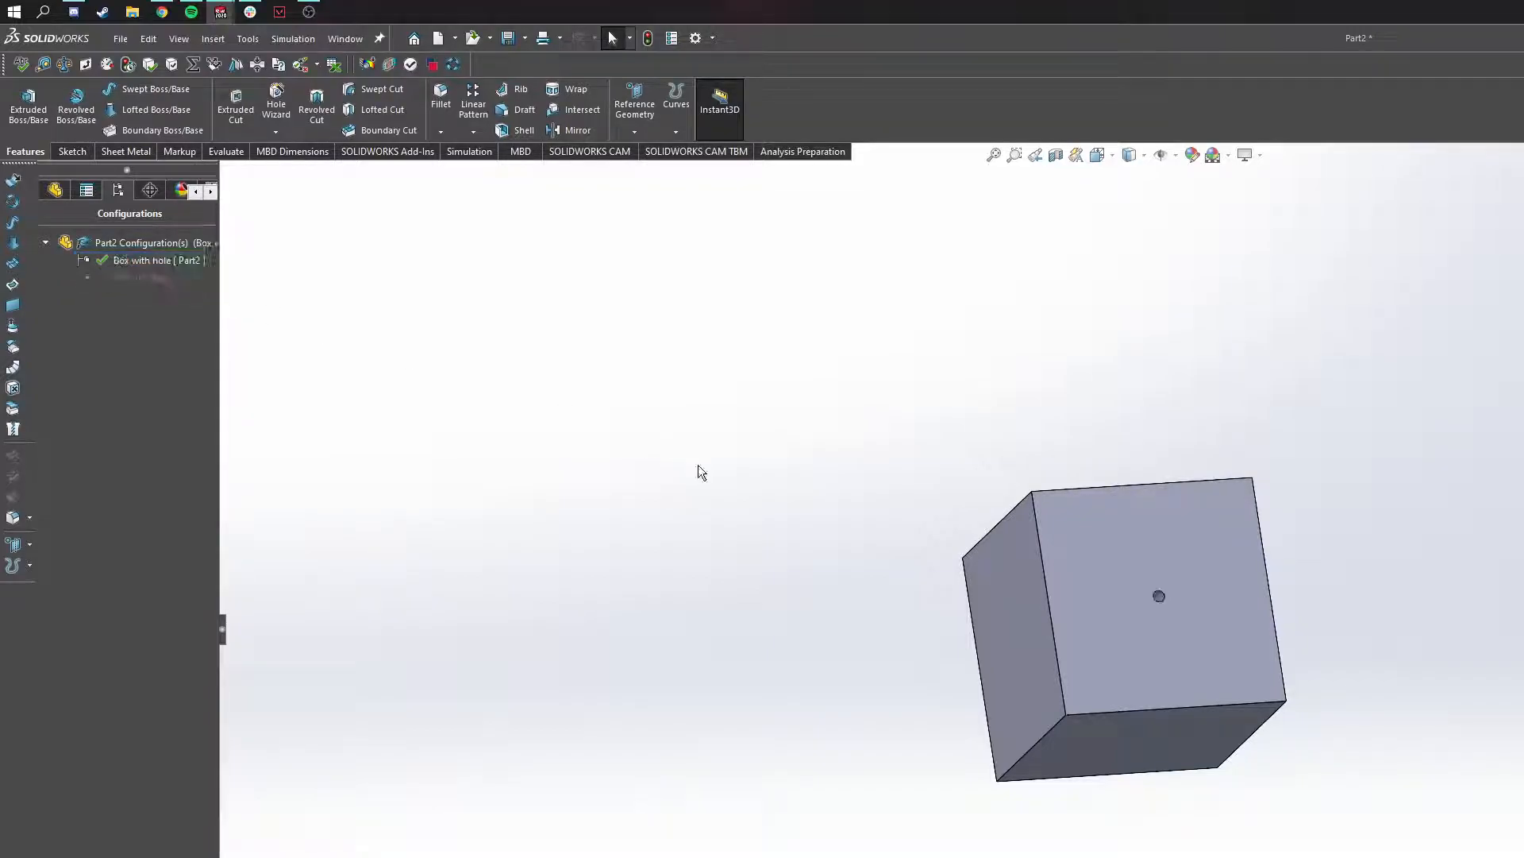
{"action": "right_click", "coordinate": [141, 263]}
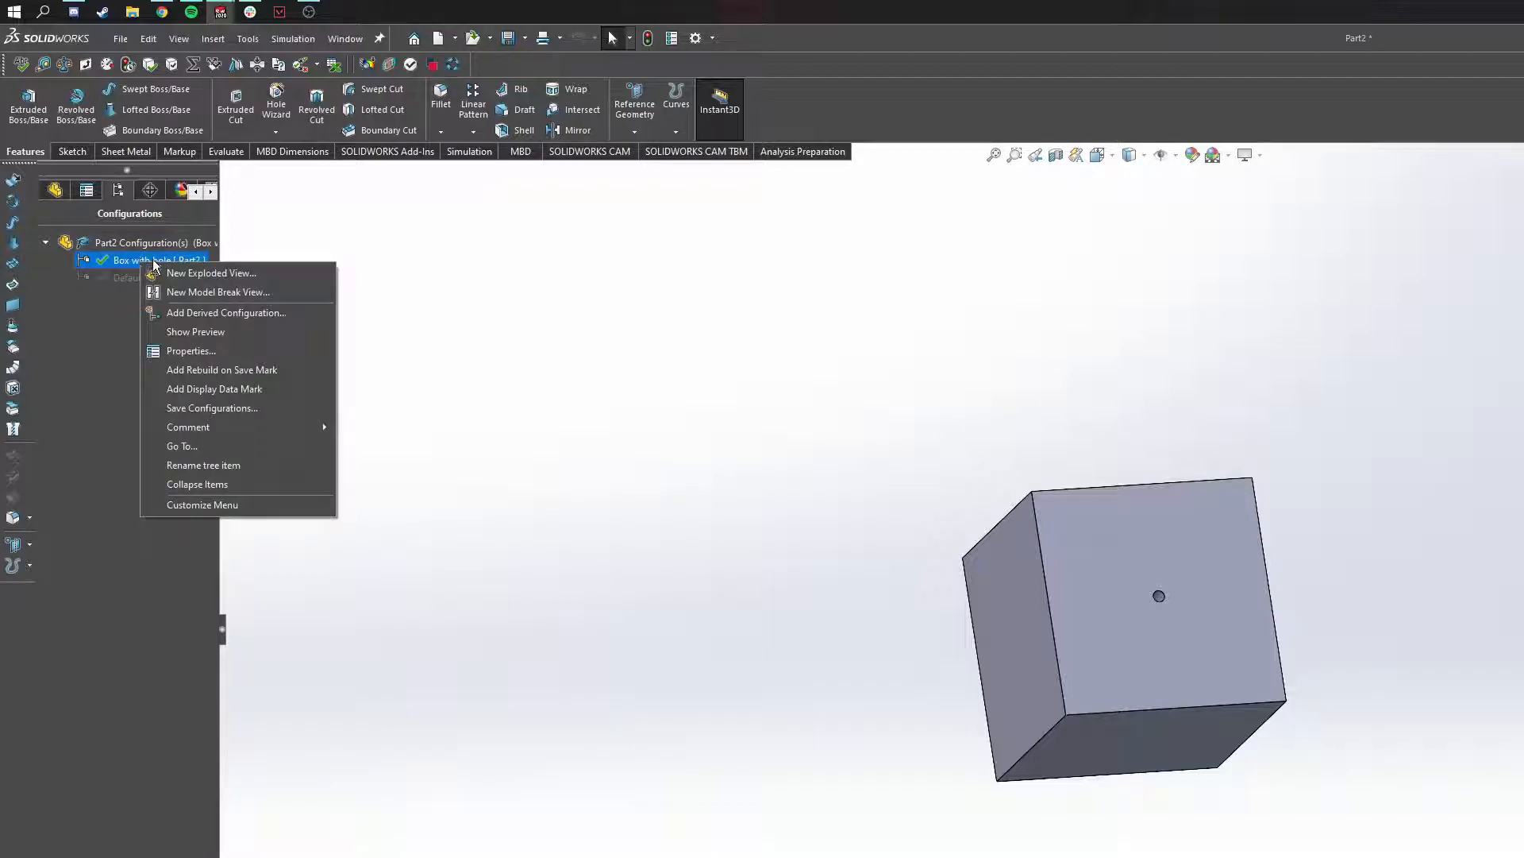
{"action": "left_click", "coordinate": [419, 376]}
Step: Open the configuration table for the Cut-Extrude1 feature and place it clear of the feature tree
{"action": "left_click", "coordinate": [55, 189]}
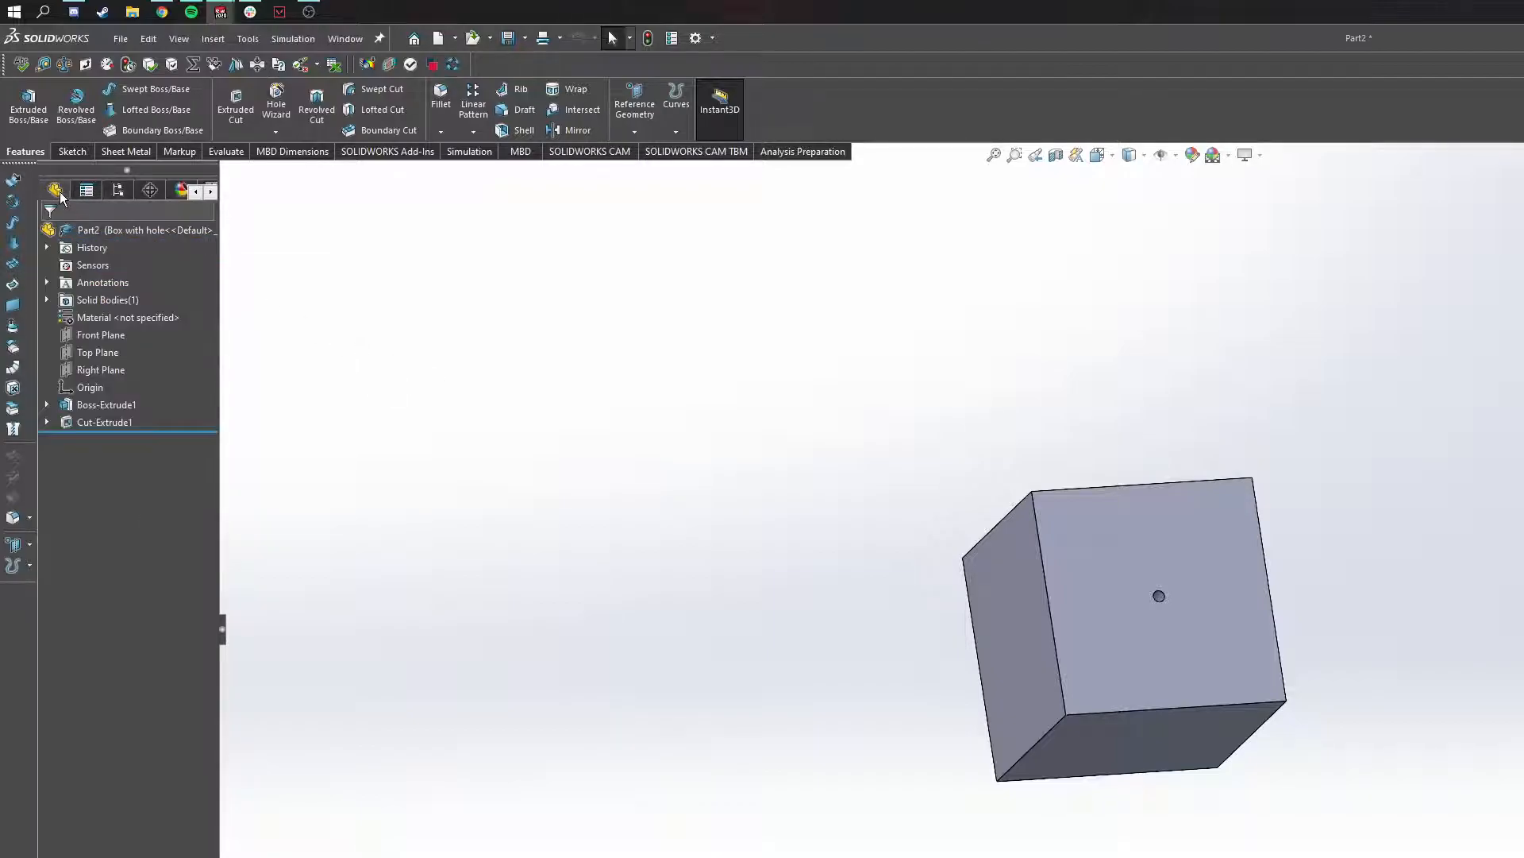
{"action": "left_click", "coordinate": [103, 421]}
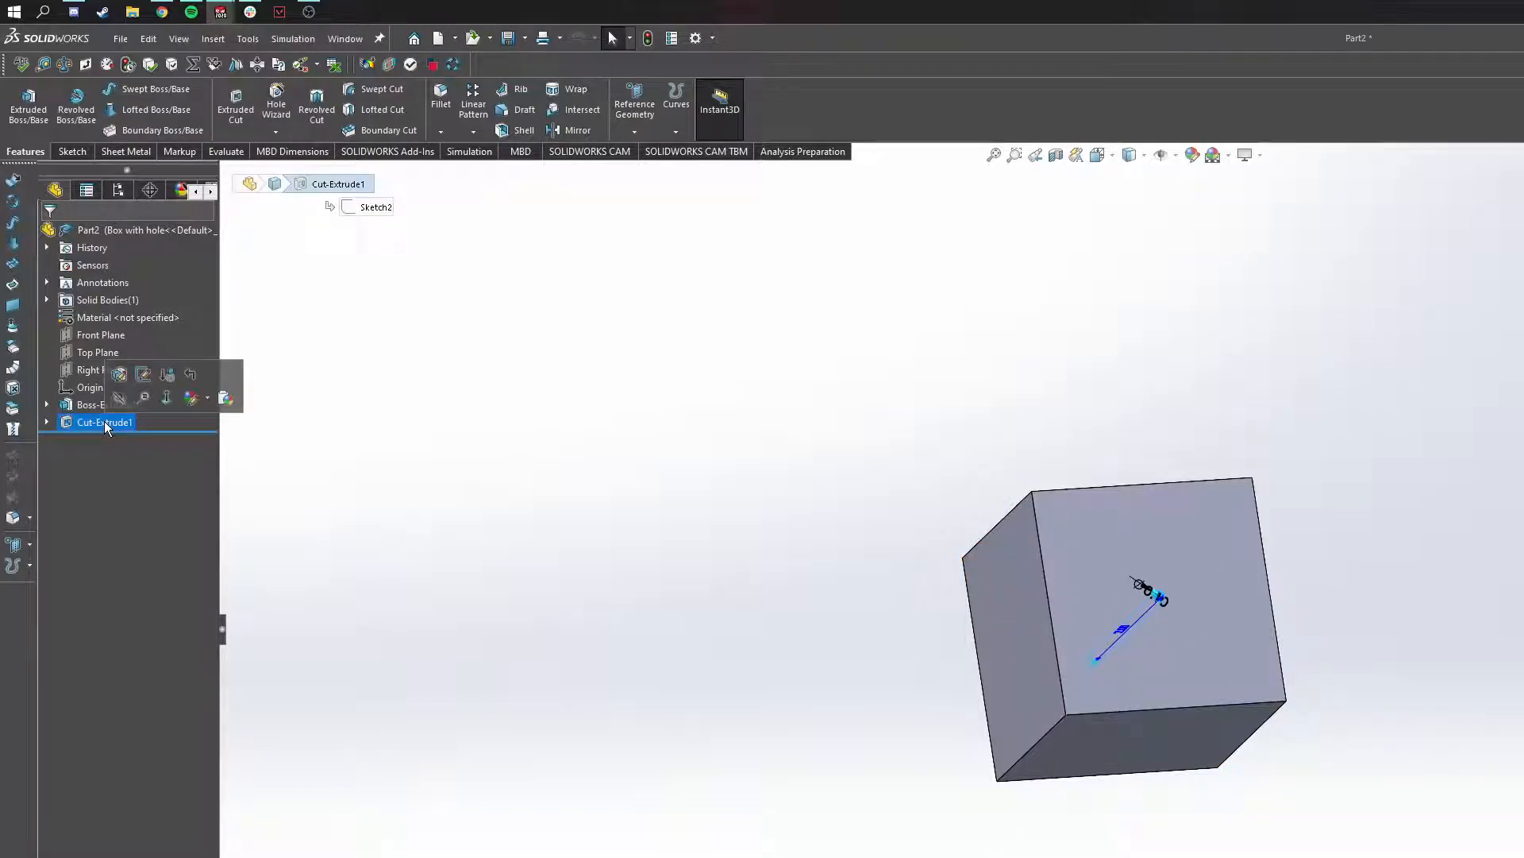
{"action": "right_click", "coordinate": [106, 426]}
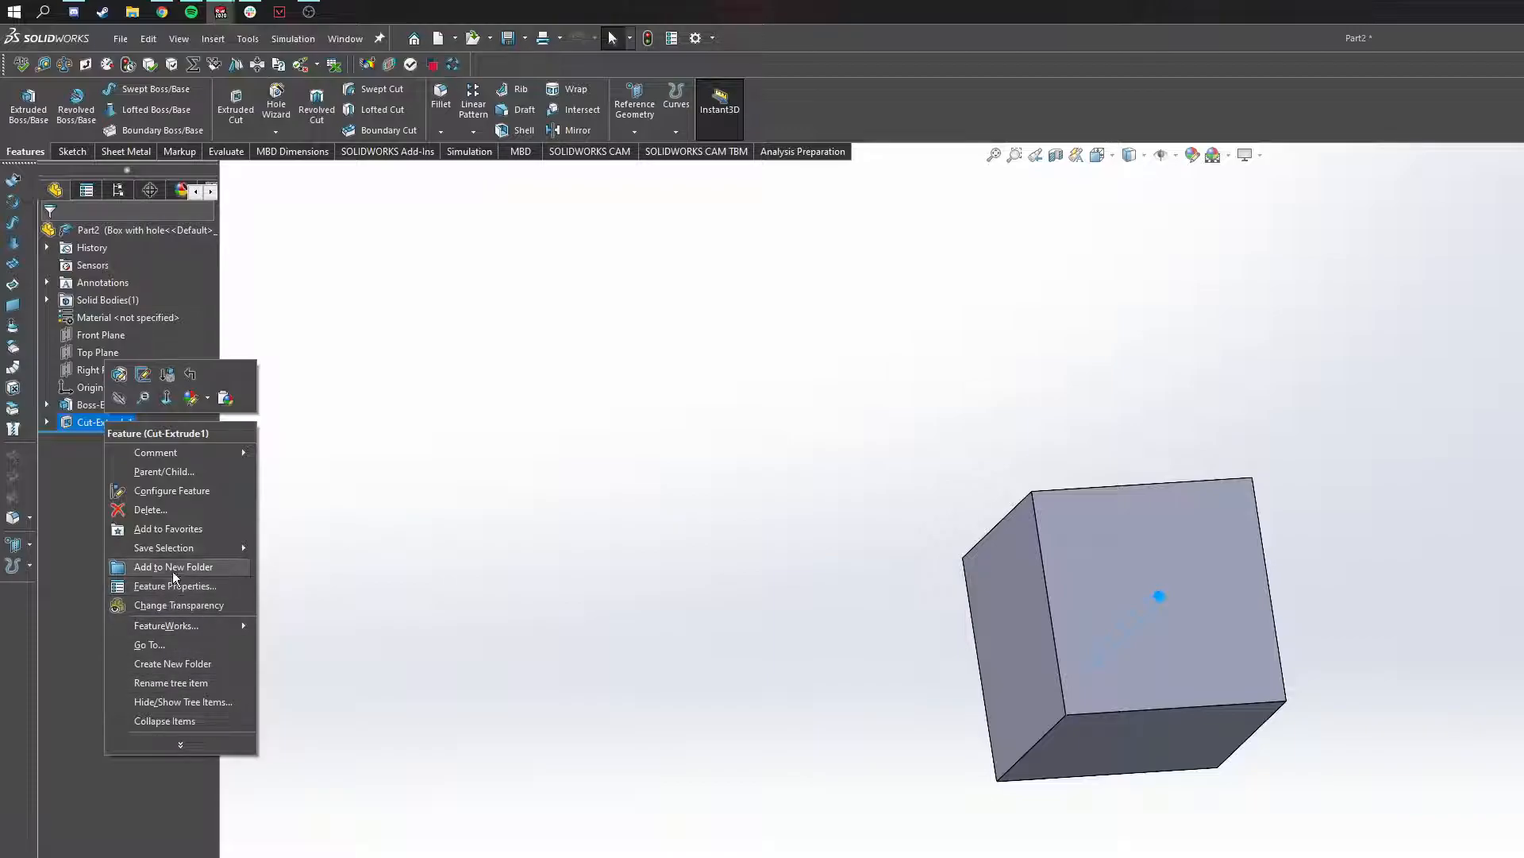
{"action": "left_click", "coordinate": [158, 492]}
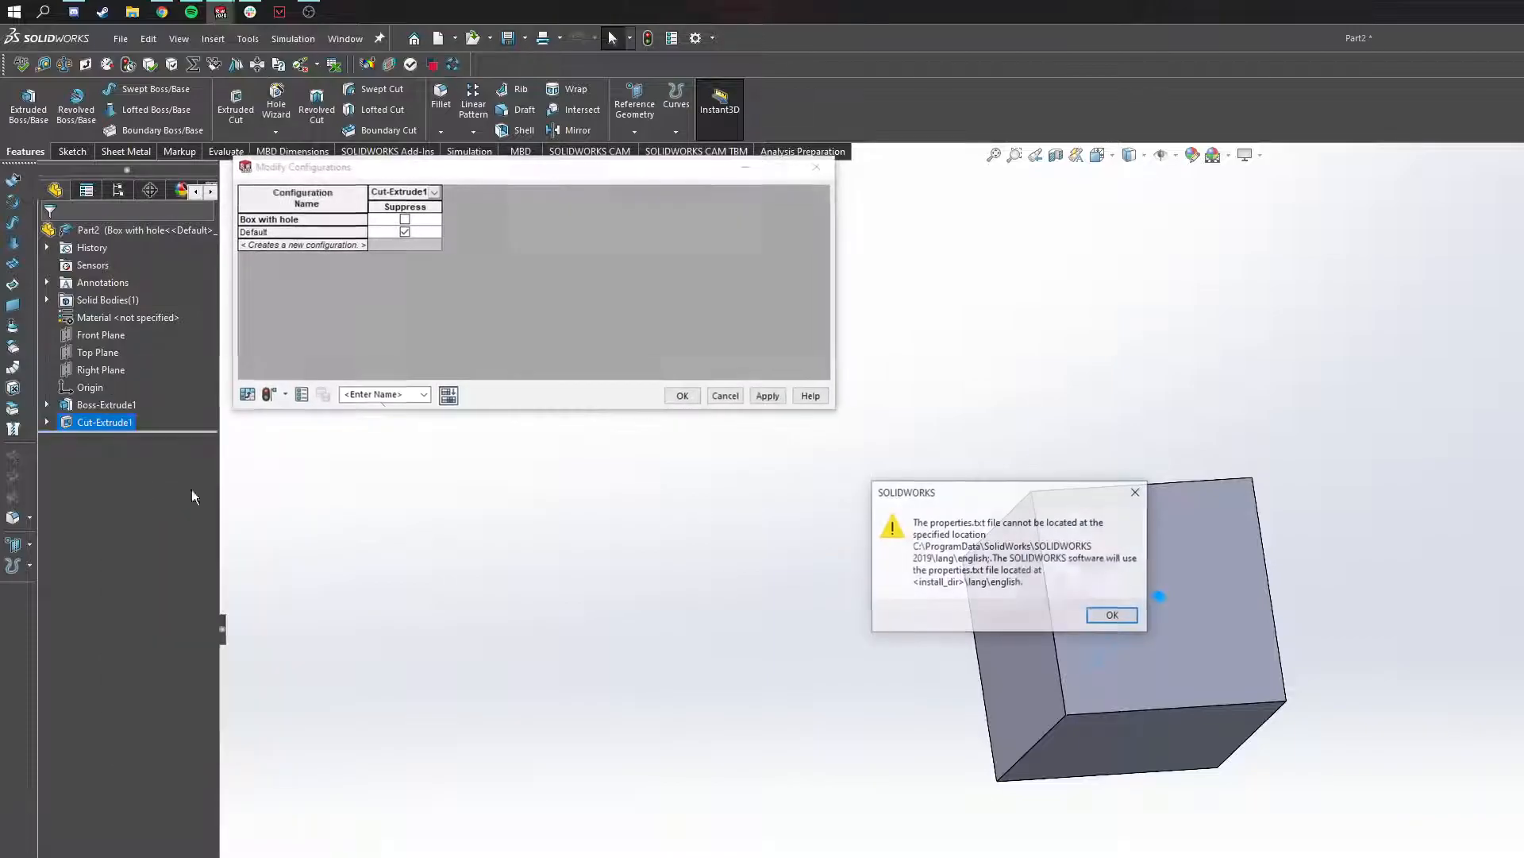
{"action": "left_click", "coordinate": [1114, 616]}
{"action": "left_click_drag", "start_coordinate": [488, 172], "coordinate": [433, 568]}
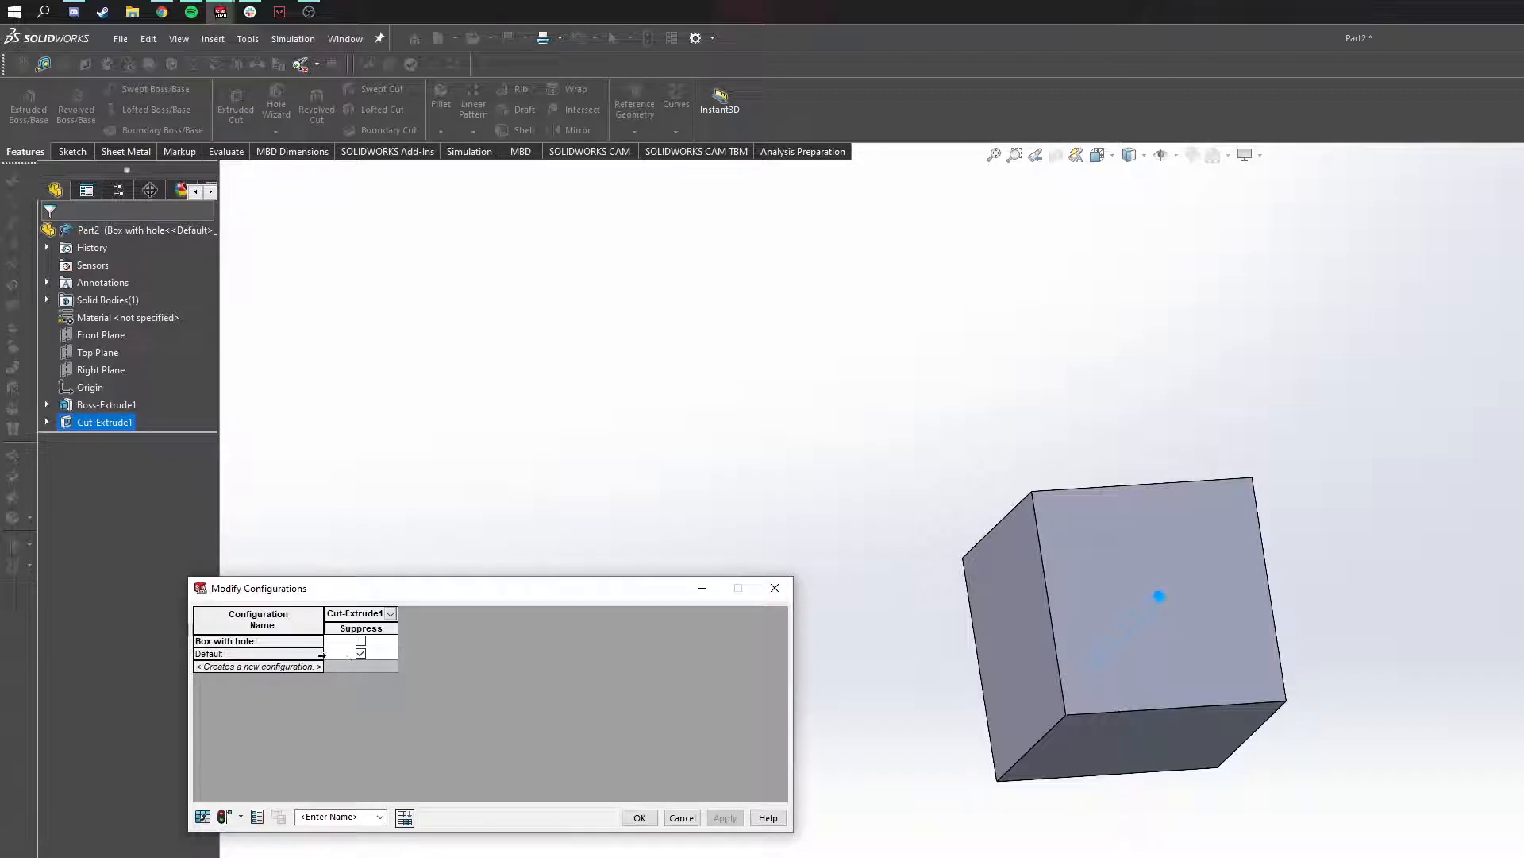
Step: Suppress Cut-Extrude1 in the Box with hole configuration, keep it suppressed in Default, and apply the change
{"action": "left_click", "coordinate": [360, 653]}
{"action": "left_click", "coordinate": [361, 641]}
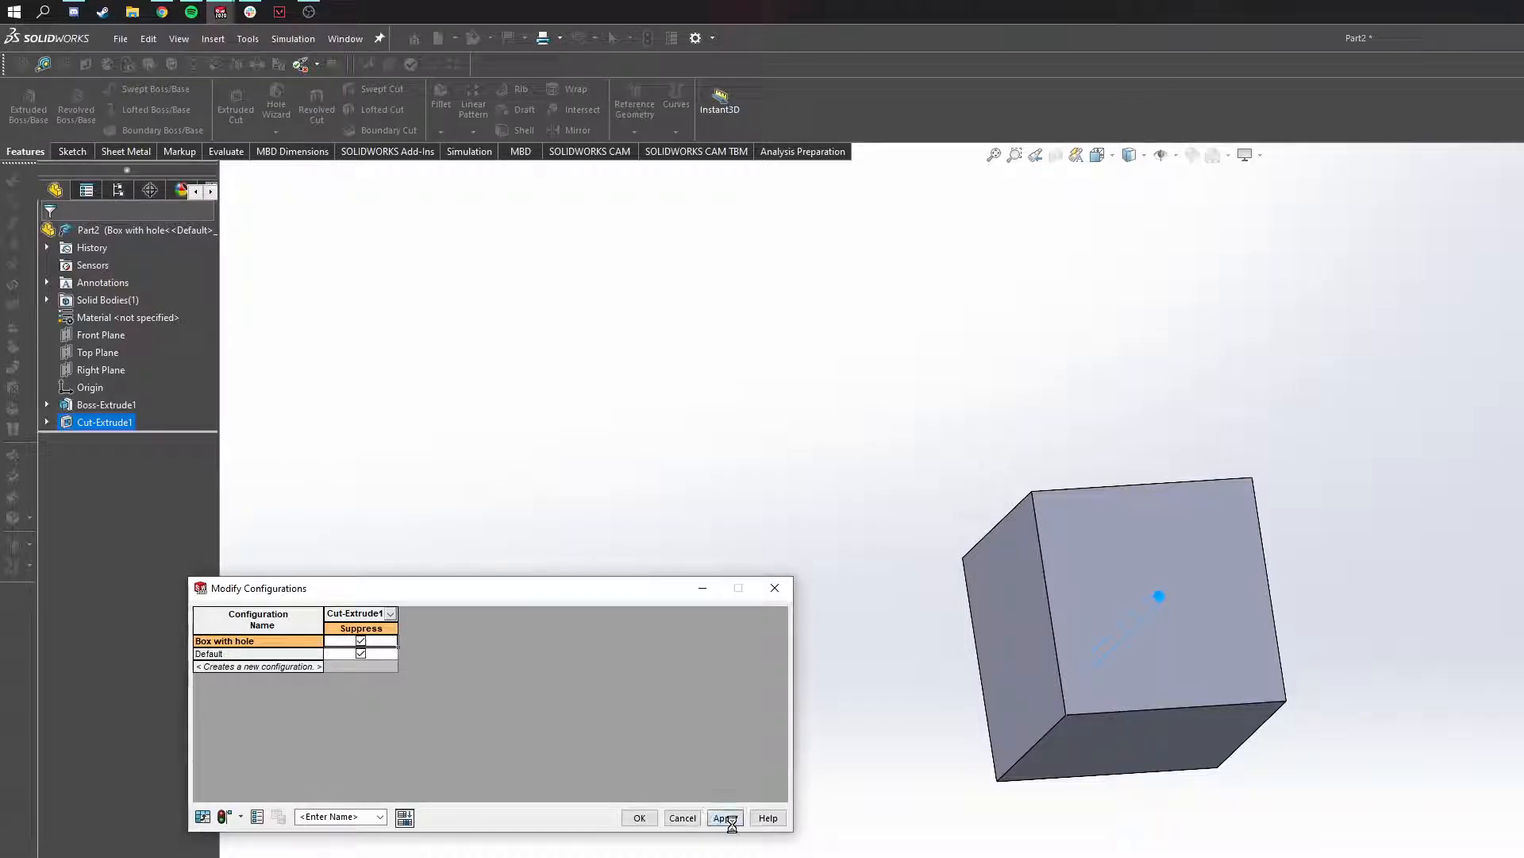
{"action": "left_click", "coordinate": [725, 818]}
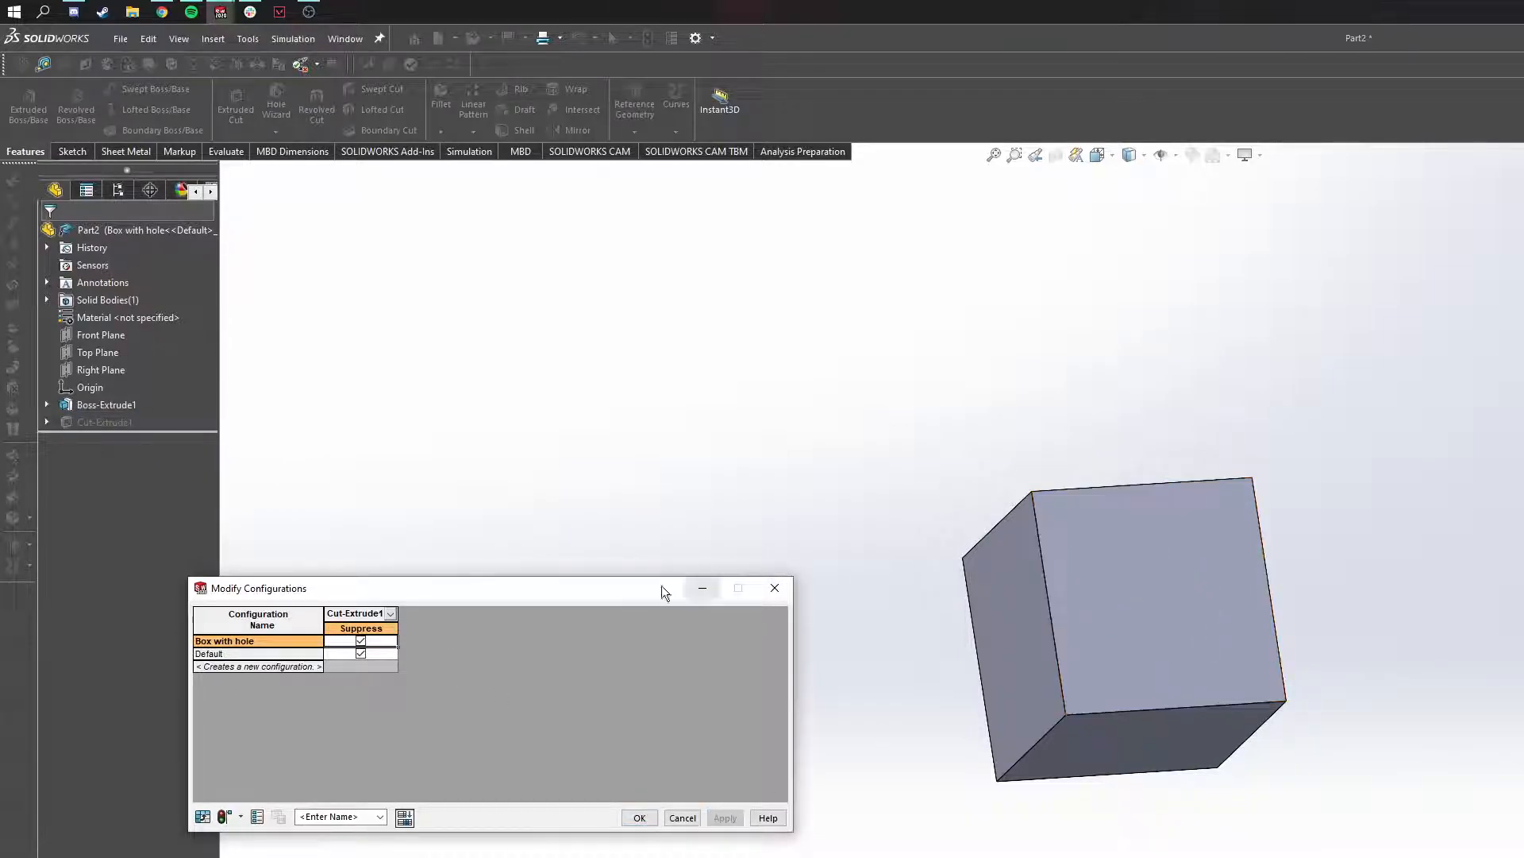
Step: Unsuppress Cut-Extrude1 in both the Box with hole and Default configurations and accept the table
{"action": "left_click", "coordinate": [359, 641]}
{"action": "left_click", "coordinate": [363, 654]}
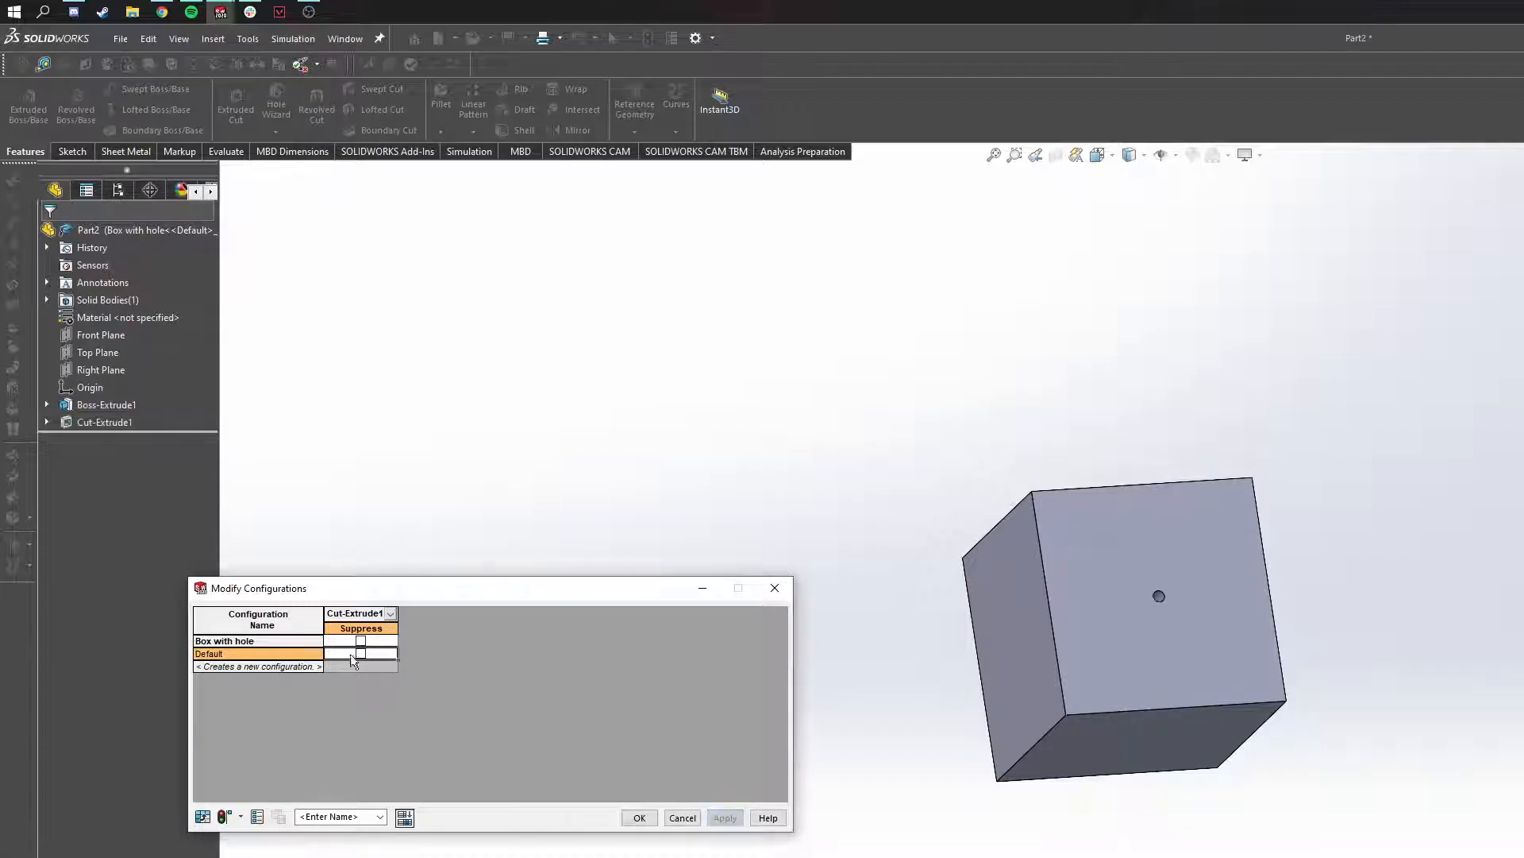
{"action": "left_click", "coordinate": [639, 818]}
Step: Check the hole in the Default configuration of Part2, and reactivate Box with hole
{"action": "left_click", "coordinate": [120, 190]}
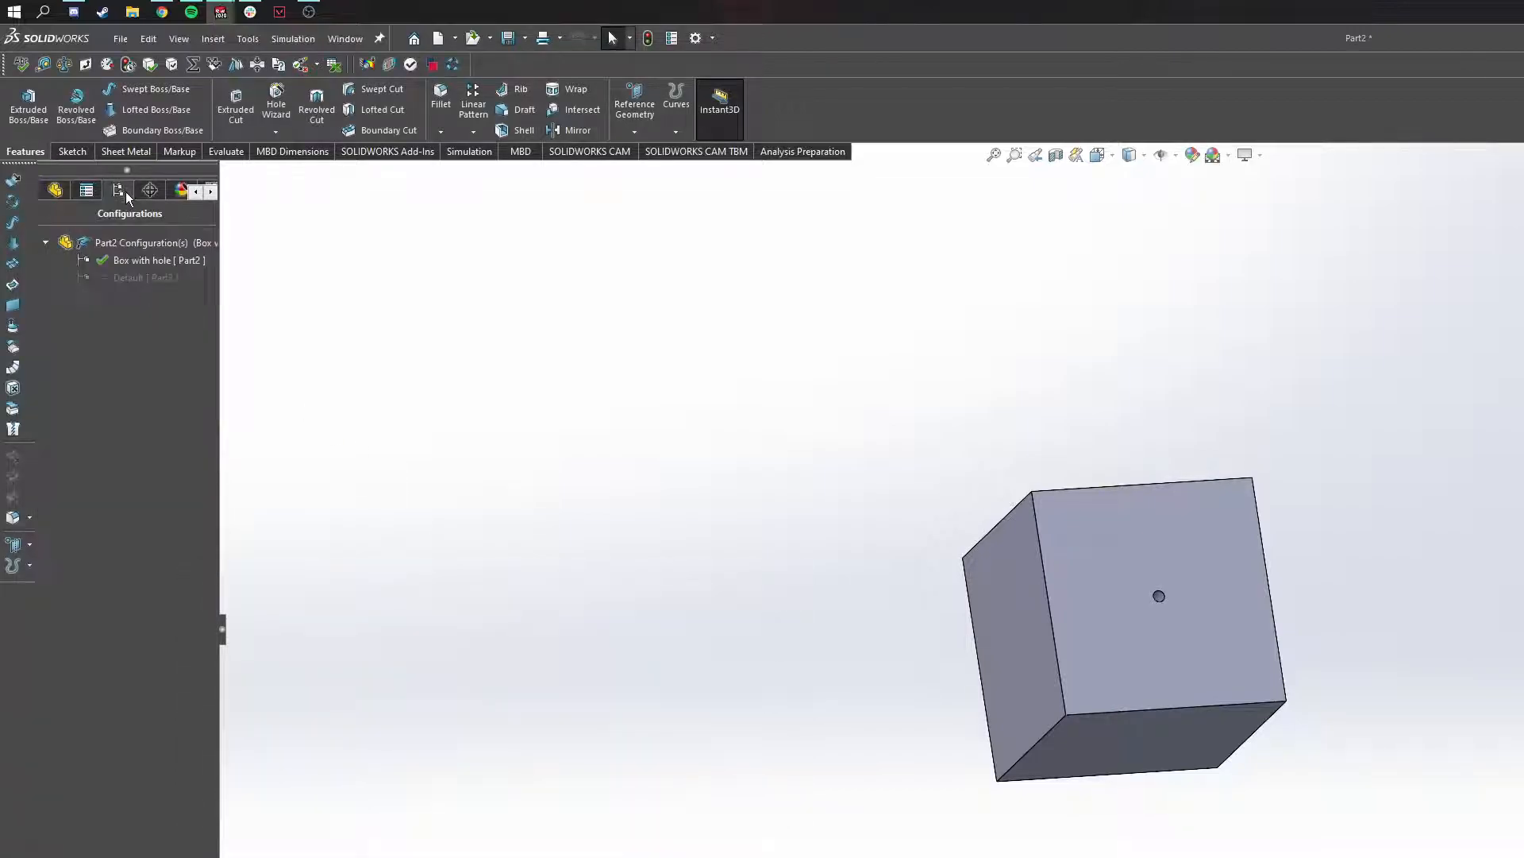
{"action": "double_click", "coordinate": [122, 278]}
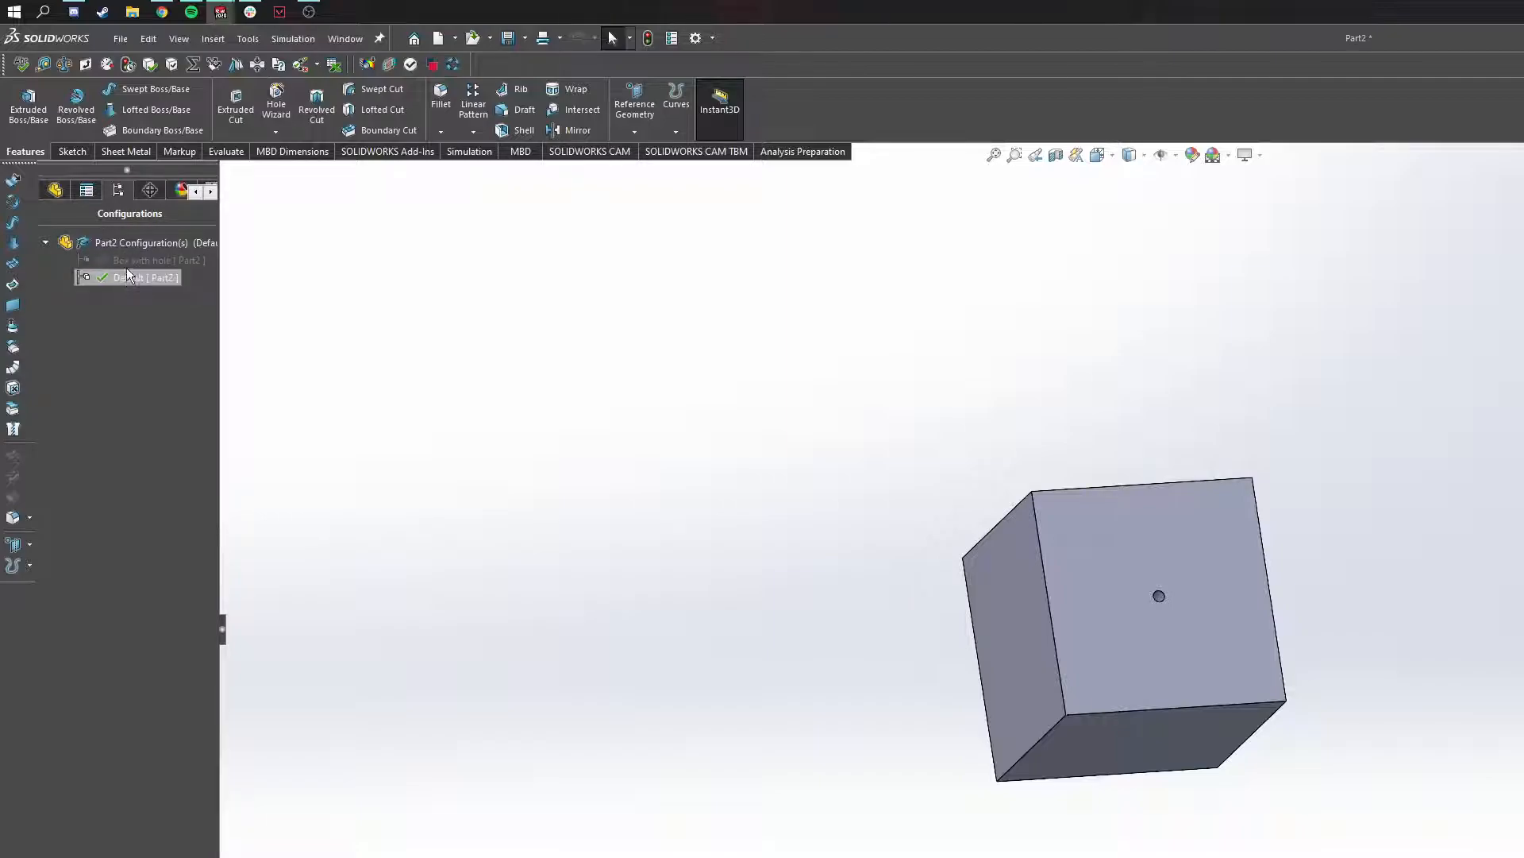
{"action": "left_click", "coordinate": [129, 262]}
{"action": "double_click", "coordinate": [140, 262]}
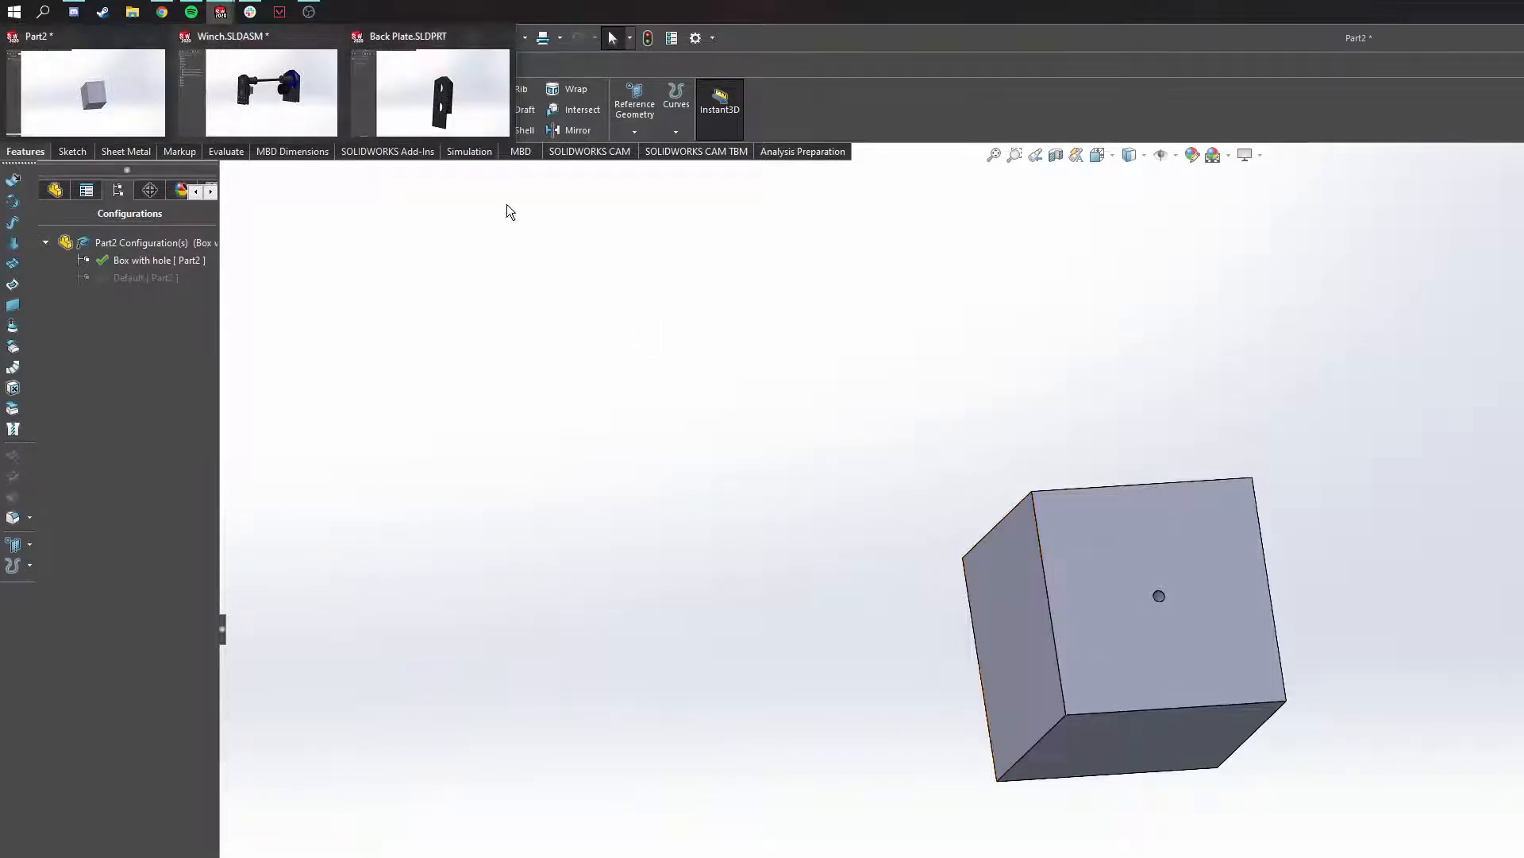
Step: Switch to Back Plate.SLDPRT and examine the suppression of Cut-Extrude6 across its configurations, closing the table without changes
{"action": "scroll", "coordinate": [914, 550], "scroll_direction": "up", "scroll_amount": 3}
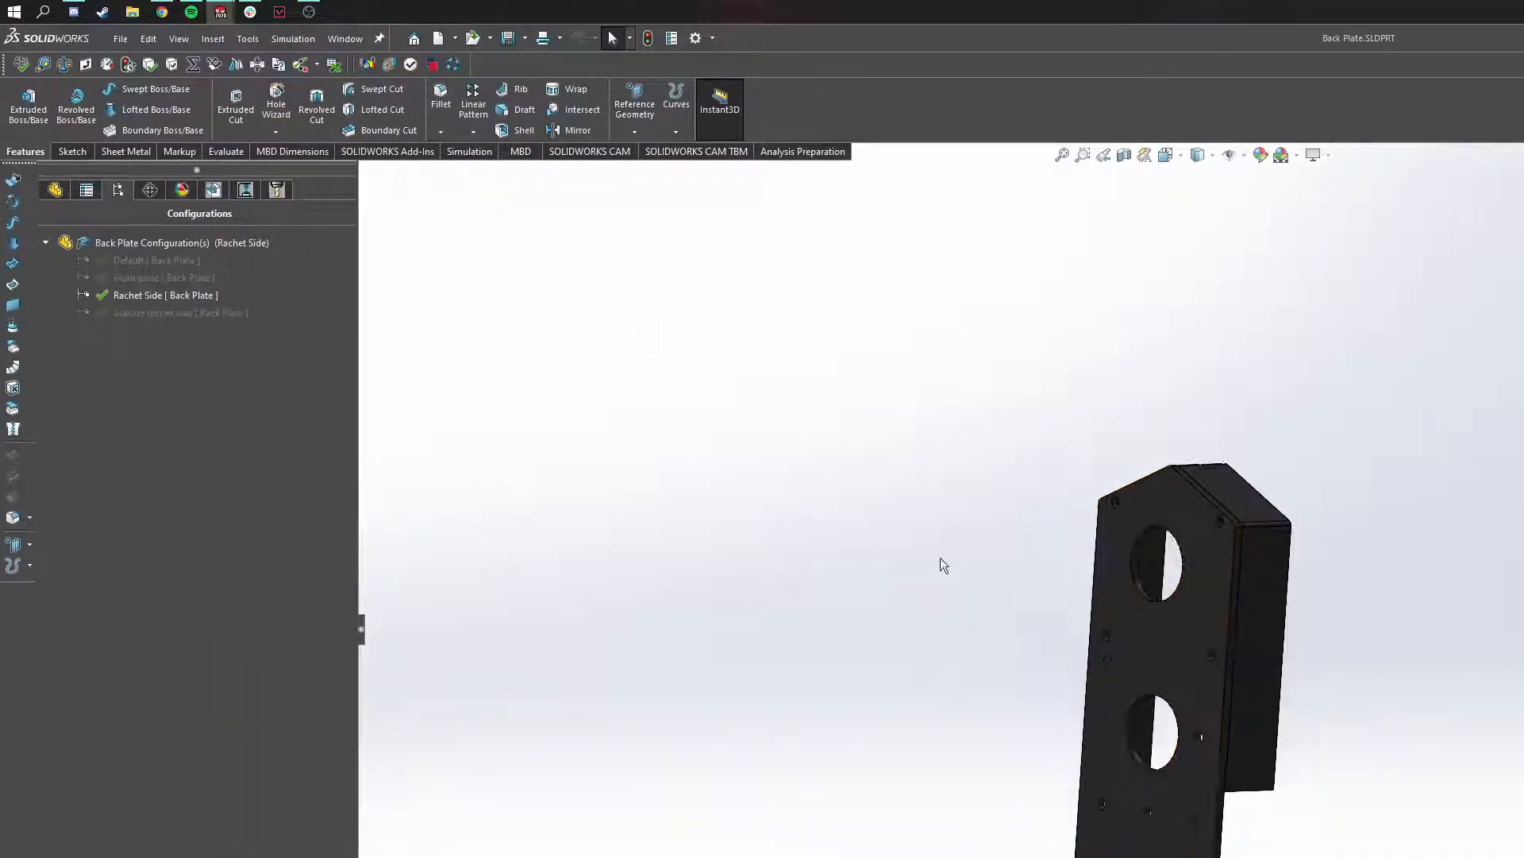
{"action": "middle_click_drag", "start_coordinate": [980, 577], "coordinate": [1168, 622]}
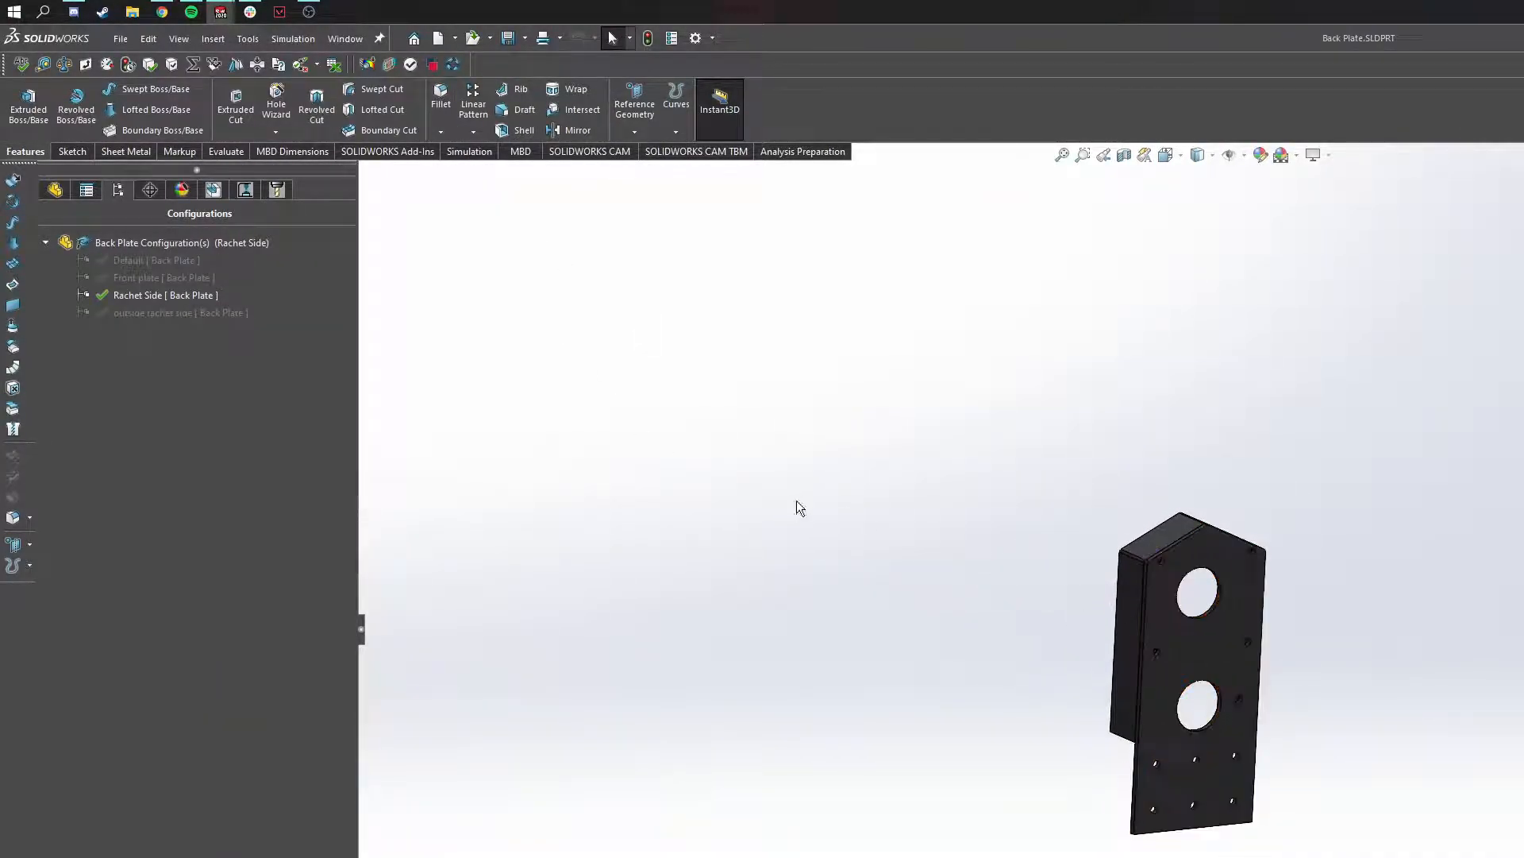
{"action": "left_click", "coordinate": [60, 191]}
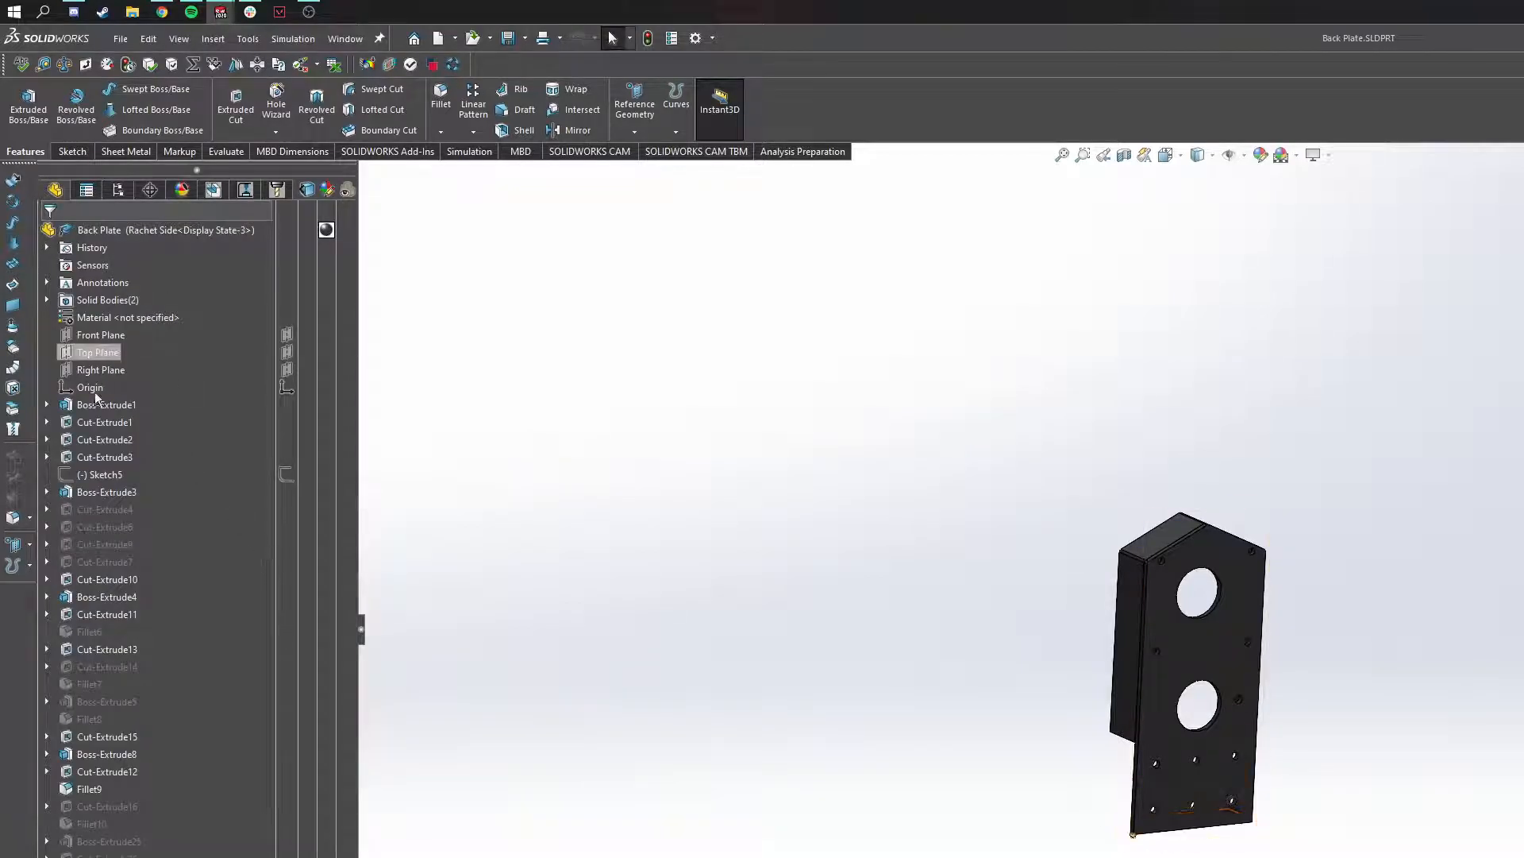
{"action": "right_click", "coordinate": [99, 533]}
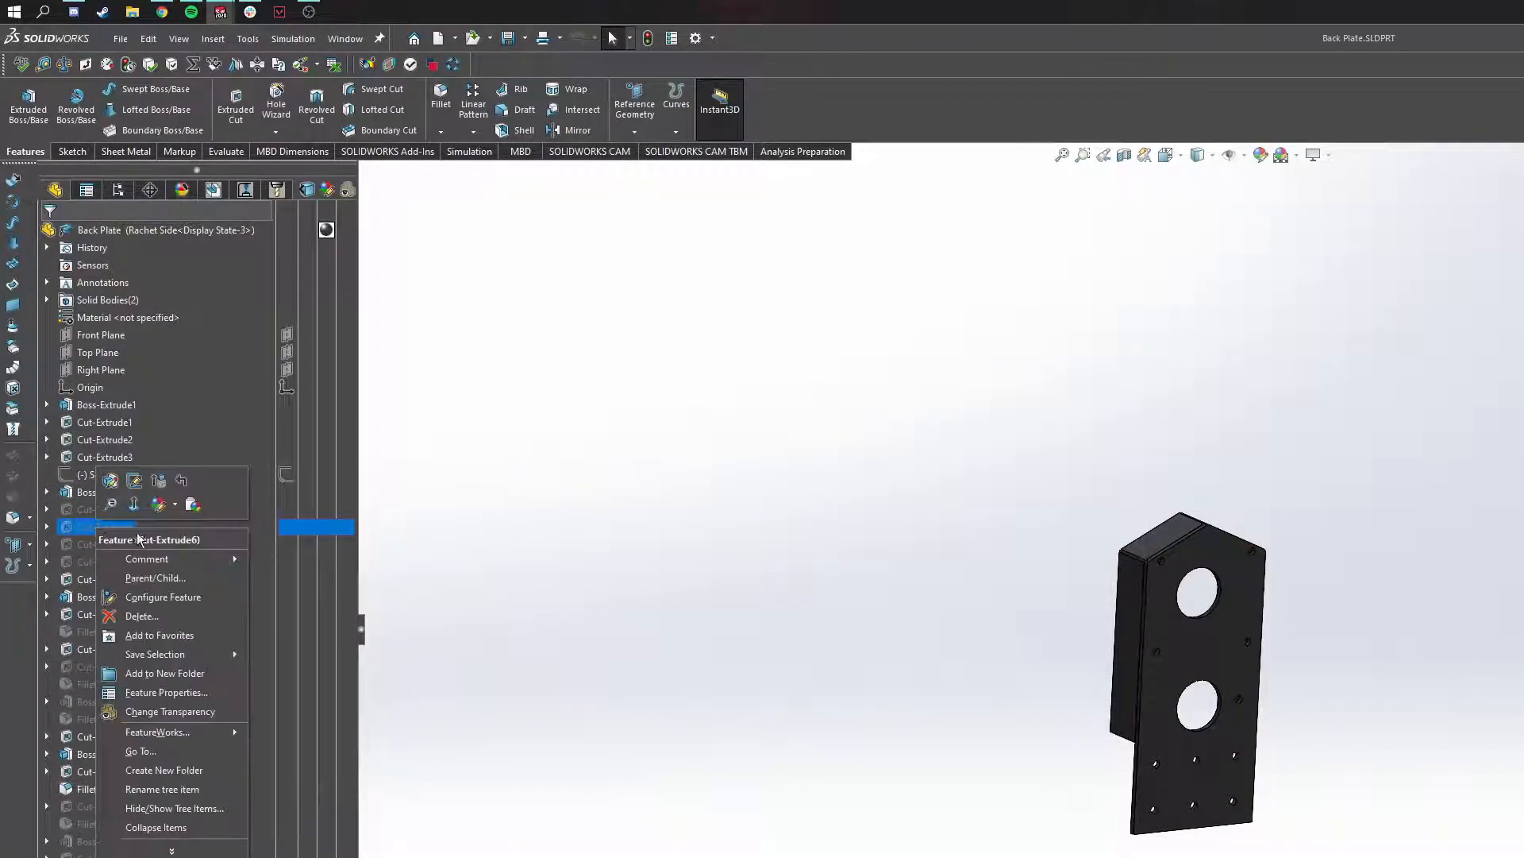
{"action": "left_click", "coordinate": [158, 597]}
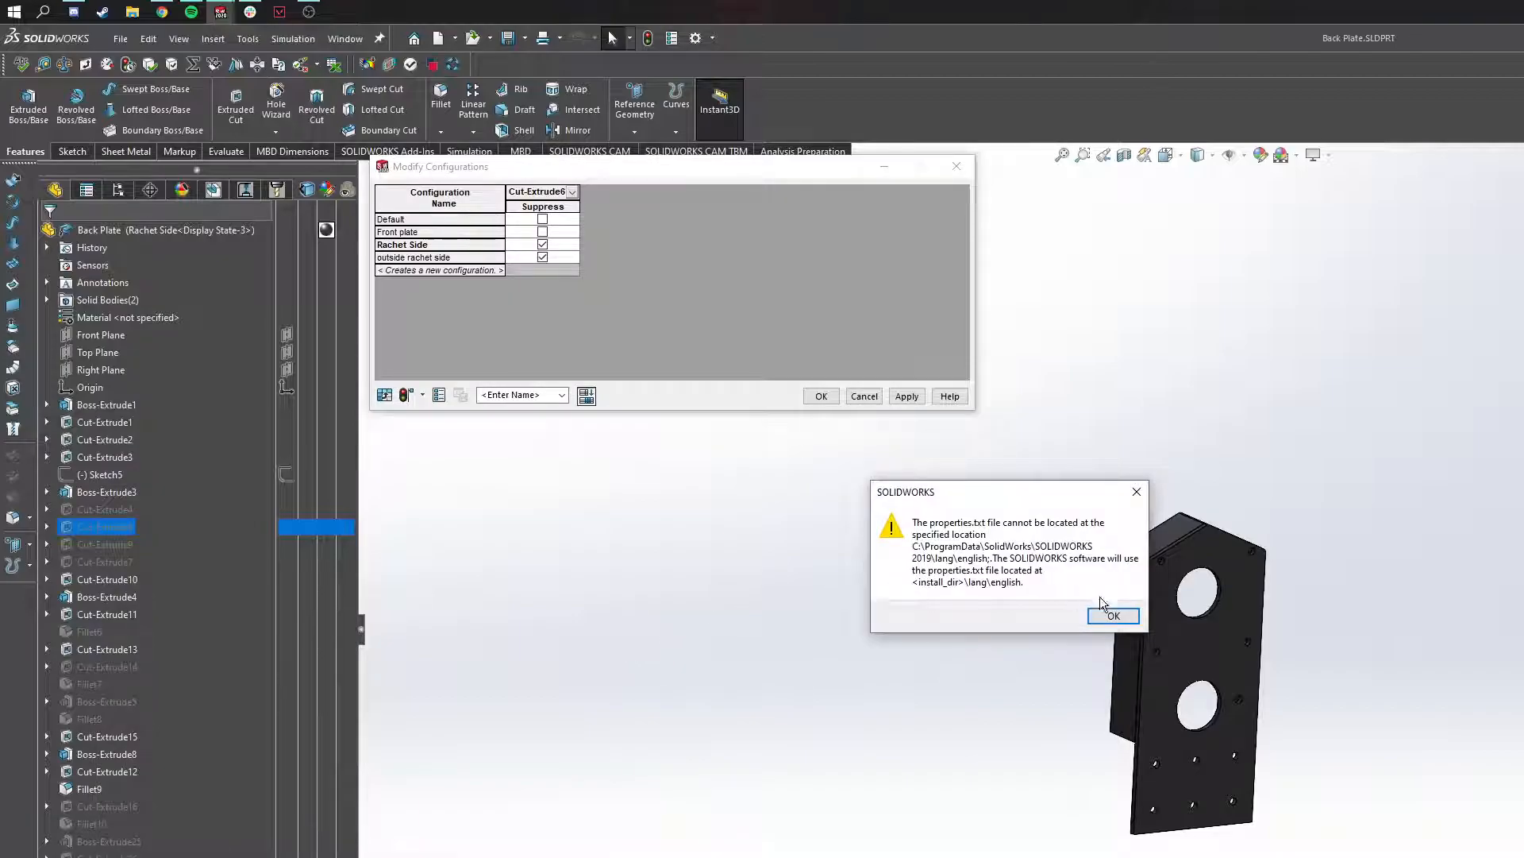
{"action": "left_click", "coordinate": [1112, 616]}
{"action": "left_click_drag", "start_coordinate": [647, 166], "coordinate": [720, 470]}
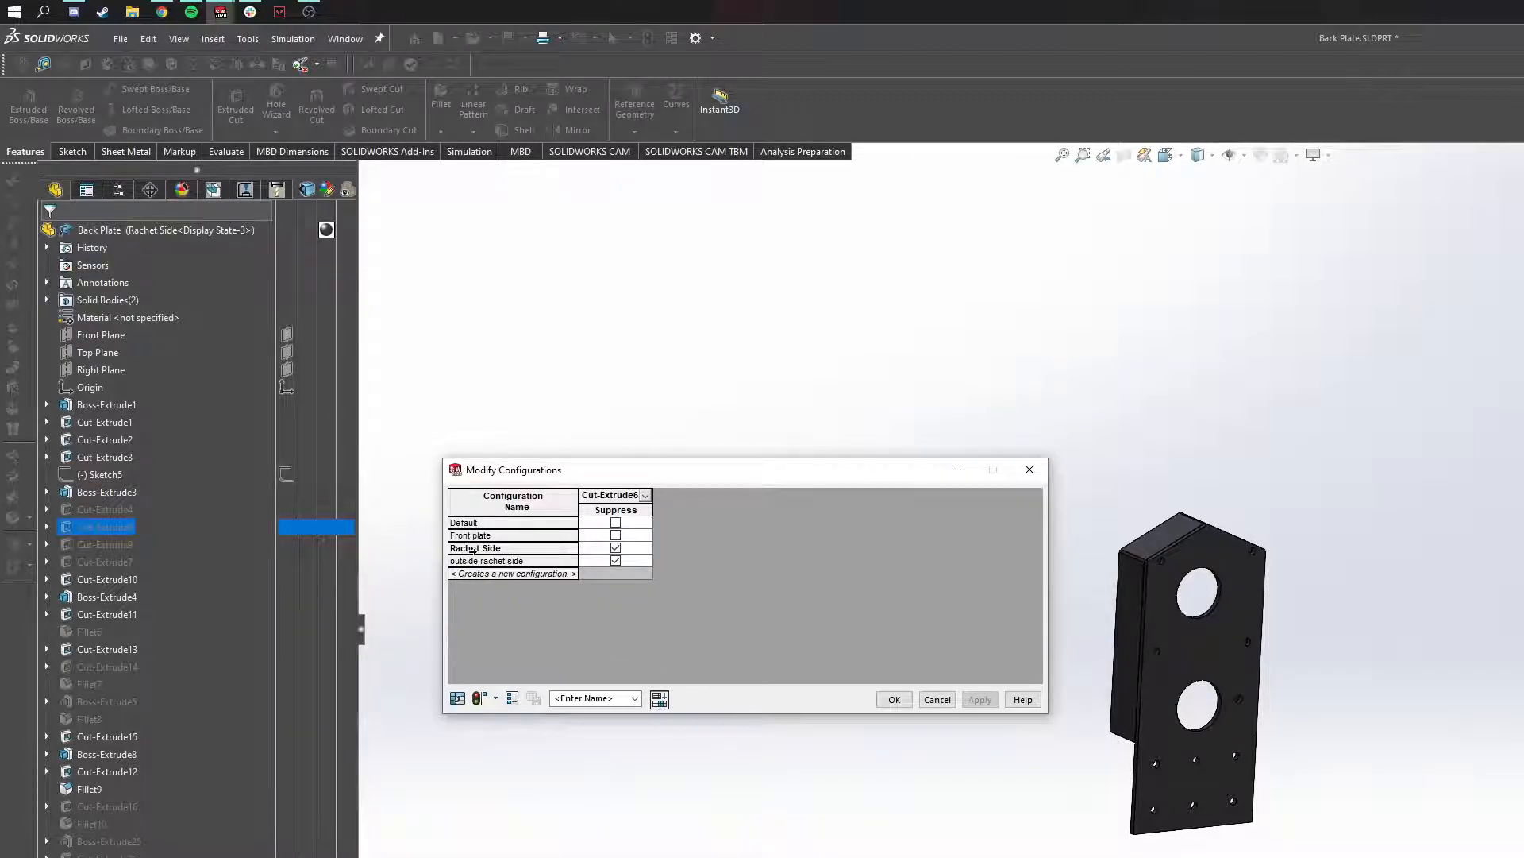
{"action": "left_click", "coordinate": [937, 699]}
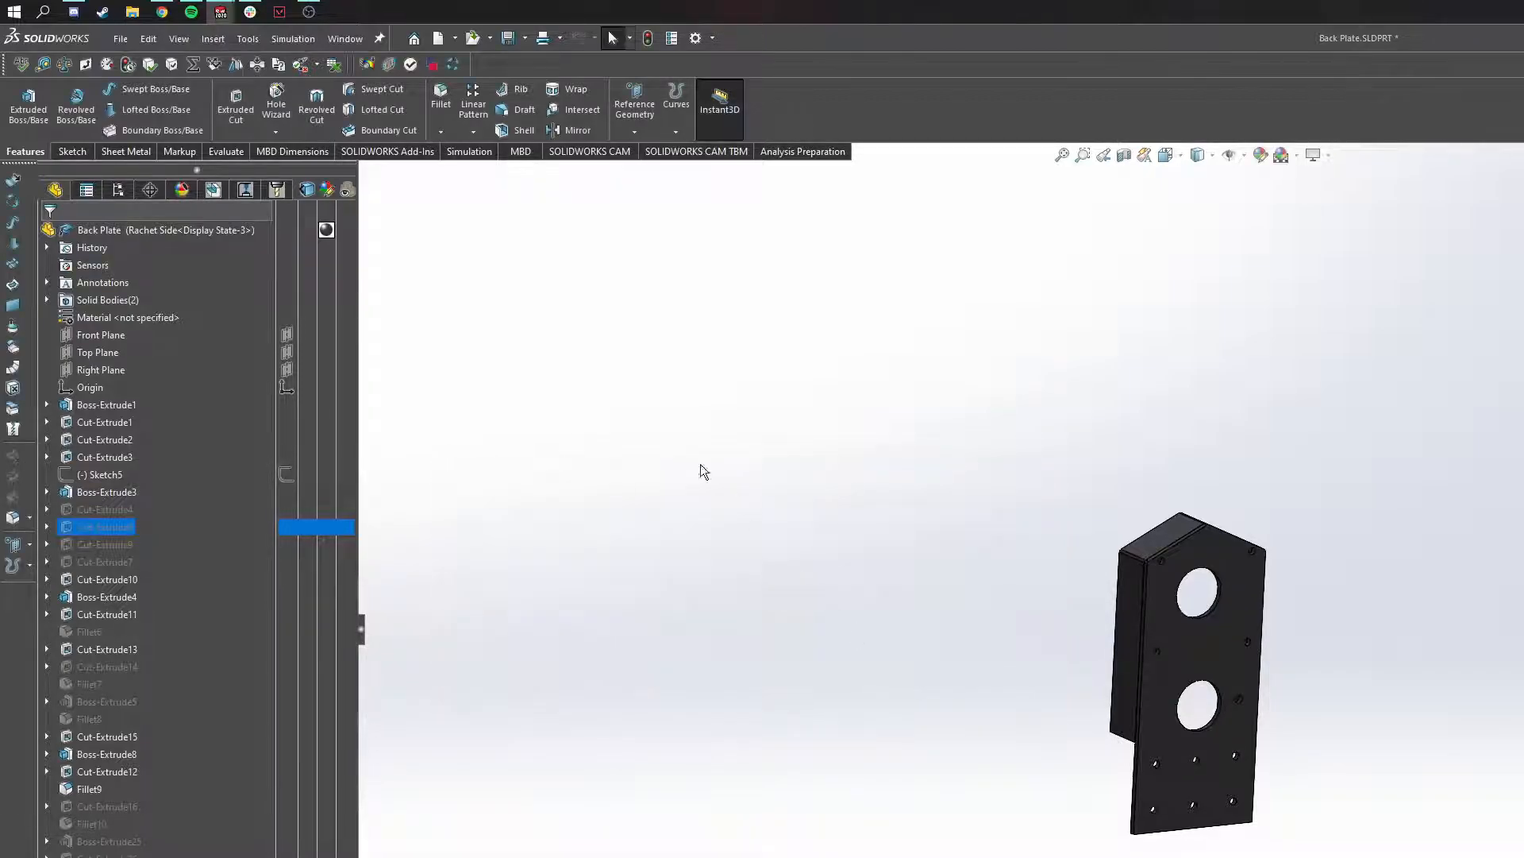
Step: Activate the back plate's Default configuration and inspect its geometry up close
{"action": "left_click", "coordinate": [120, 191]}
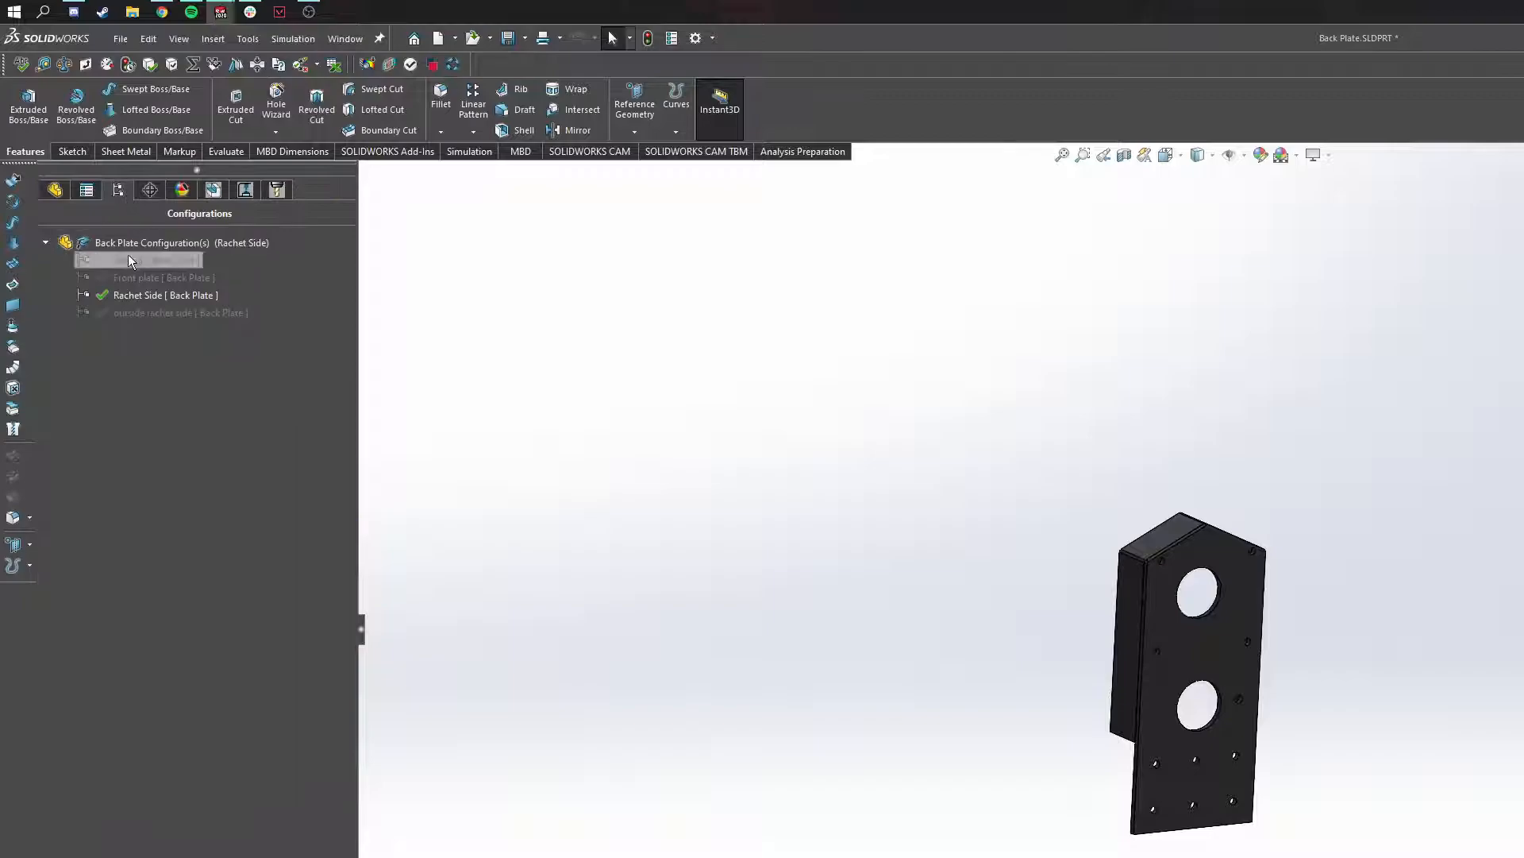
{"action": "left_click", "coordinate": [127, 277]}
{"action": "scroll", "coordinate": [1310, 692], "scroll_direction": "down", "scroll_amount": 2}
{"action": "middle_click_drag", "start_coordinate": [1312, 693], "coordinate": [1259, 653]}
{"action": "scroll", "coordinate": [1258, 657], "scroll_direction": "down", "scroll_amount": 1}
{"action": "double_click", "coordinate": [160, 262]}
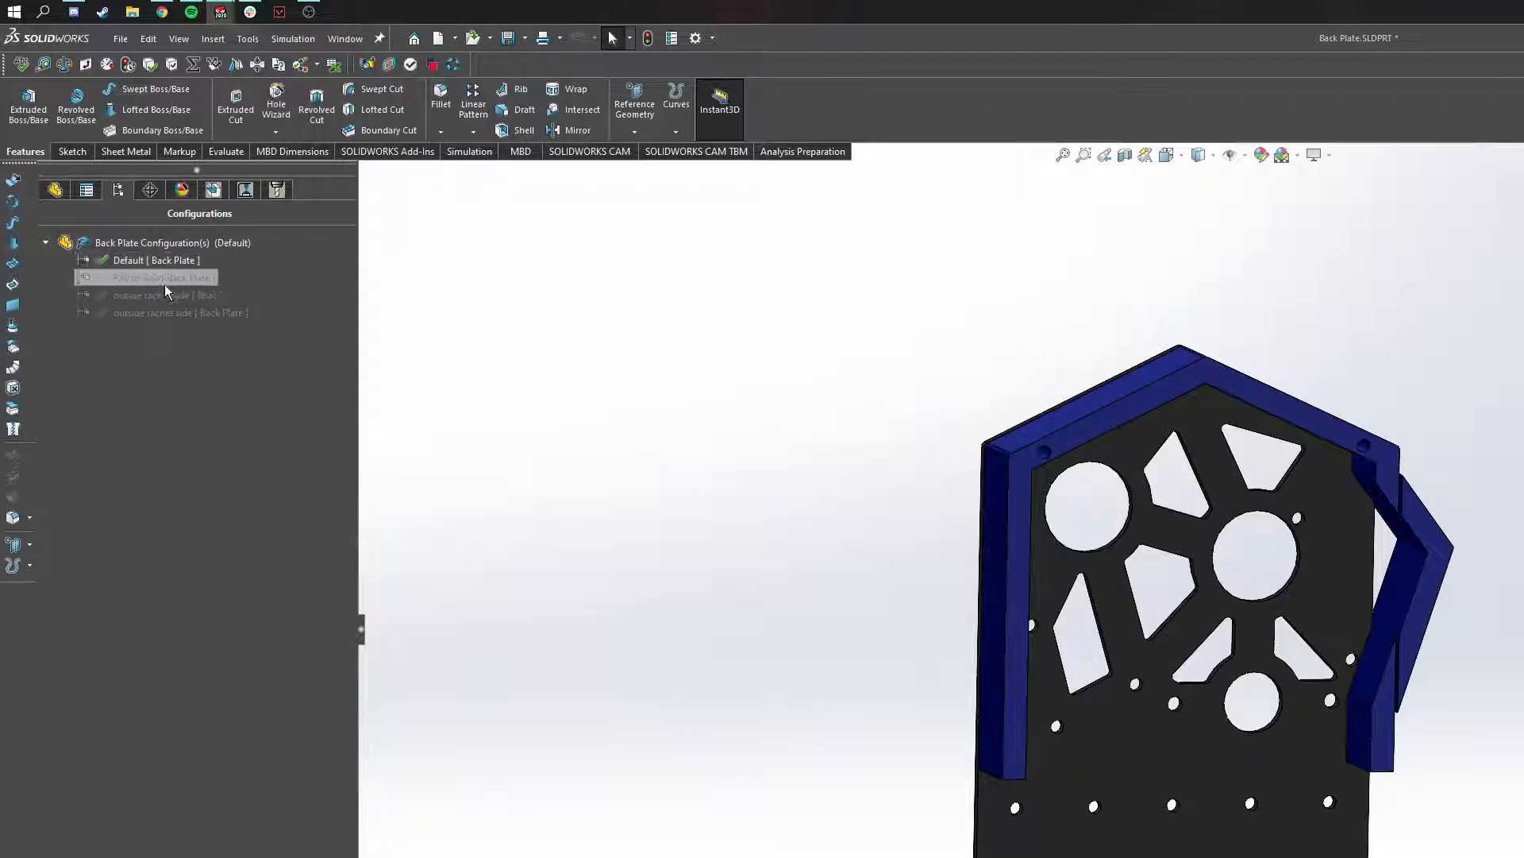